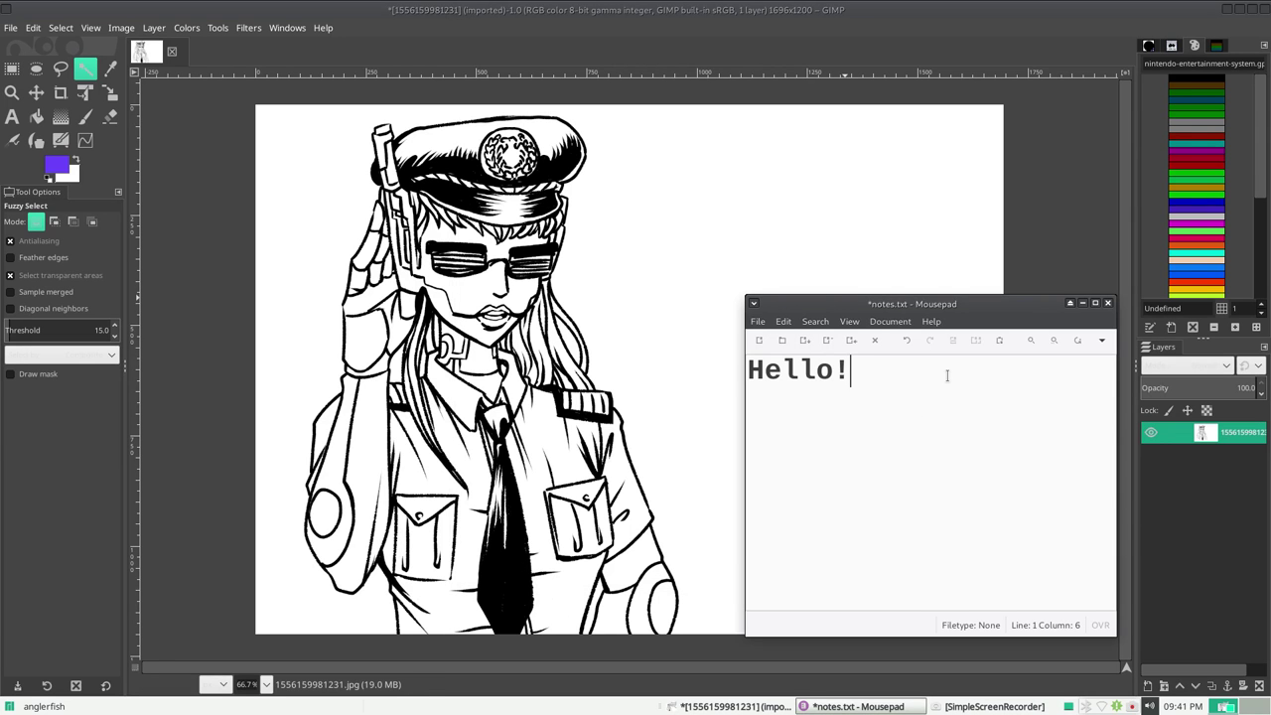
Step: Below 'Hello!', type 'This is a quick video on how to get rid of the white background.'
key(Return)
key(Return)
text(This is a )
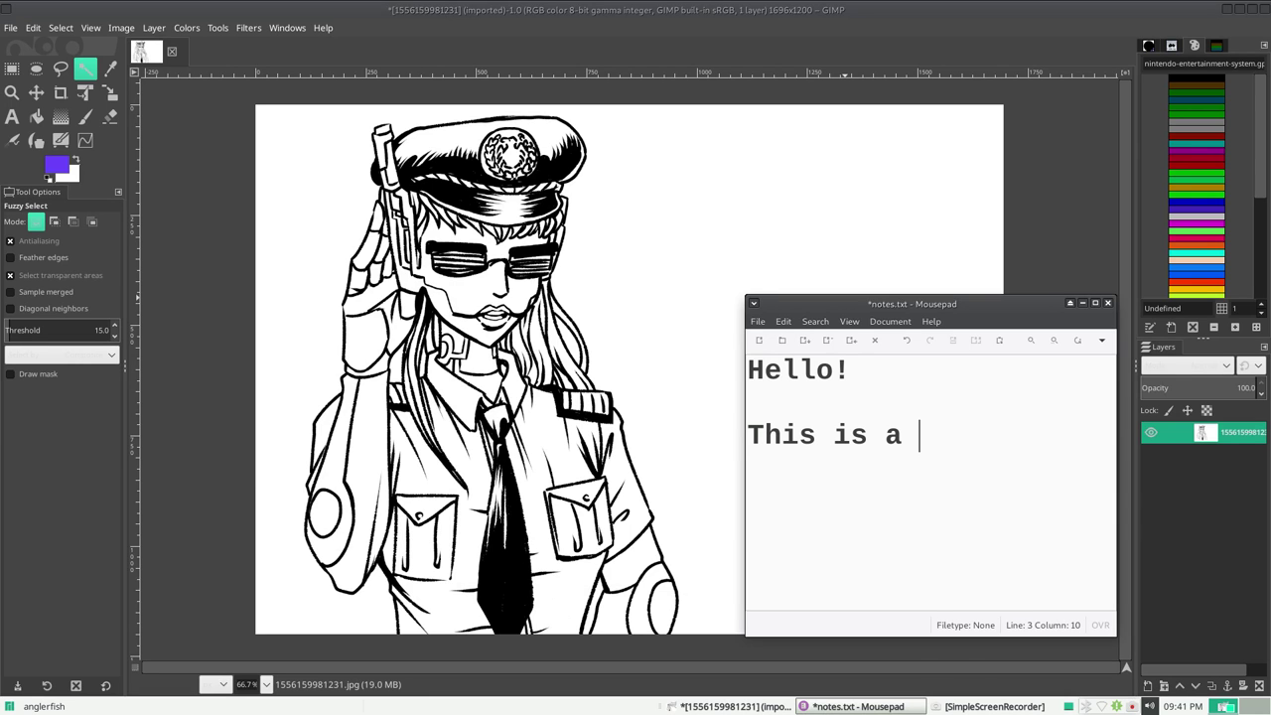
text(quick video)
key(Return)
text(a)
key(BackSpace)
text(on how to )
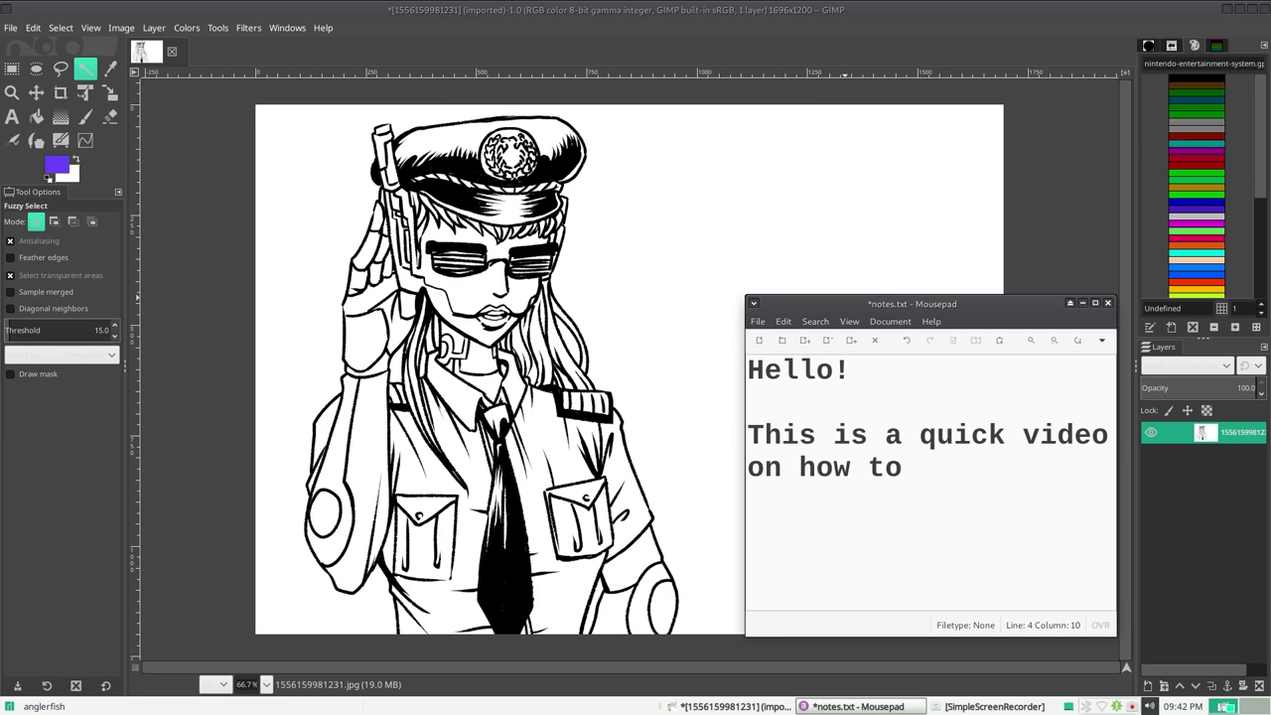
text(get rid of the white background)
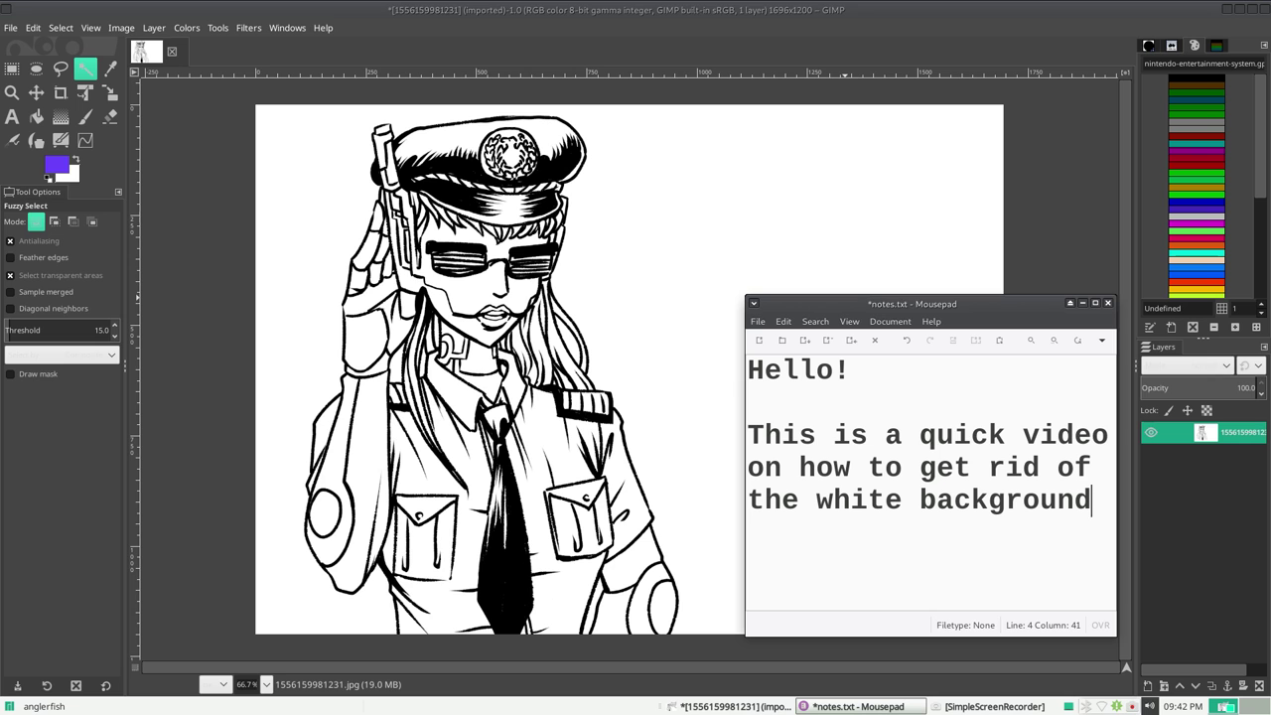
text(.)
Step: Replace the period with 'in GIMP!!!', correcting the typo in GIMP
key(BackSpace)
text(in GIMPO)
key(Insert)
key(BackSpace)
key(BackSpace)
text(P)
key(Insert)
text(!!!)
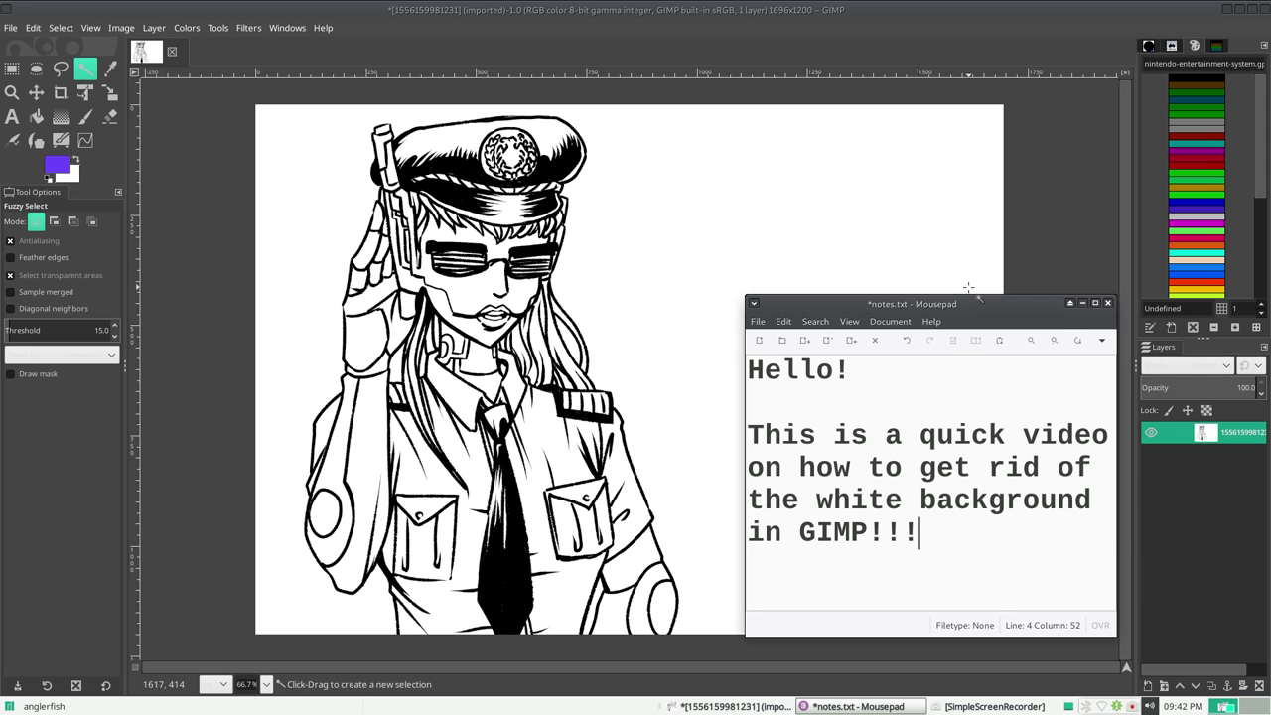
Step: Move the notes window over the canvas centre after glancing at the Colors menu
right_click(970, 308)
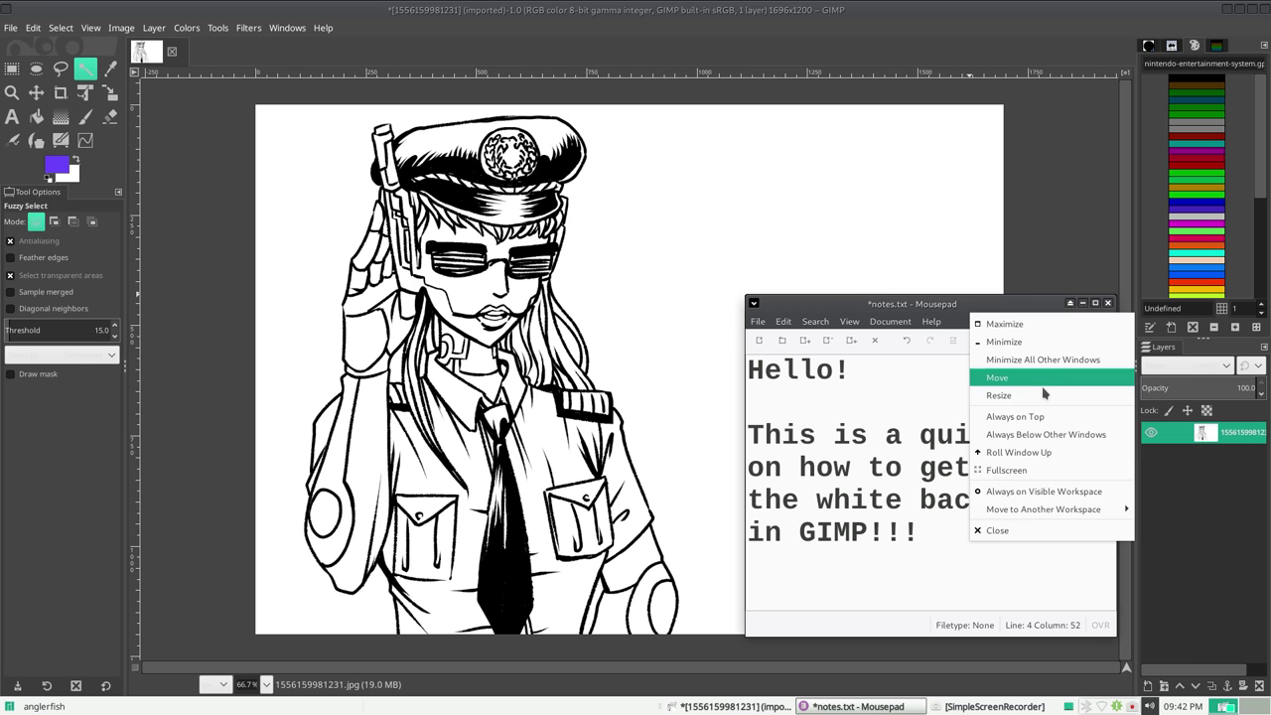
click(1039, 417)
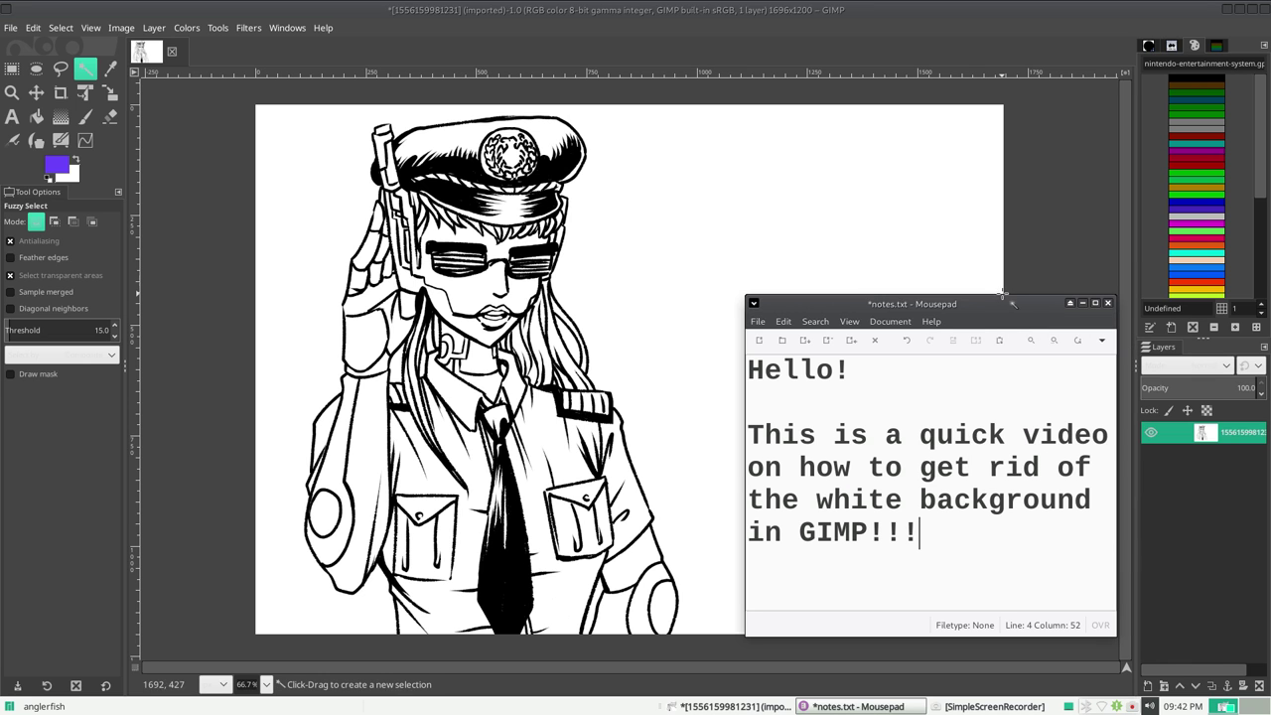
drag(1001, 298, 1009, 656)
click(192, 30)
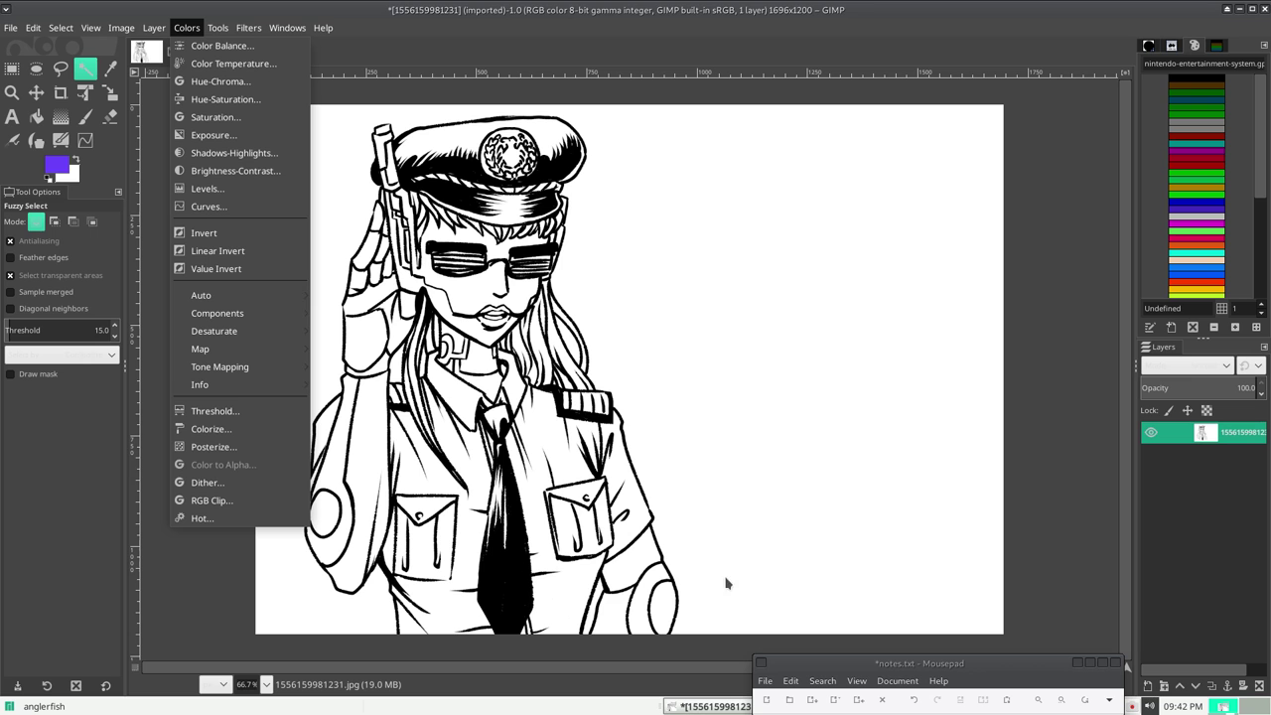
click(545, 514)
drag(827, 662, 474, 257)
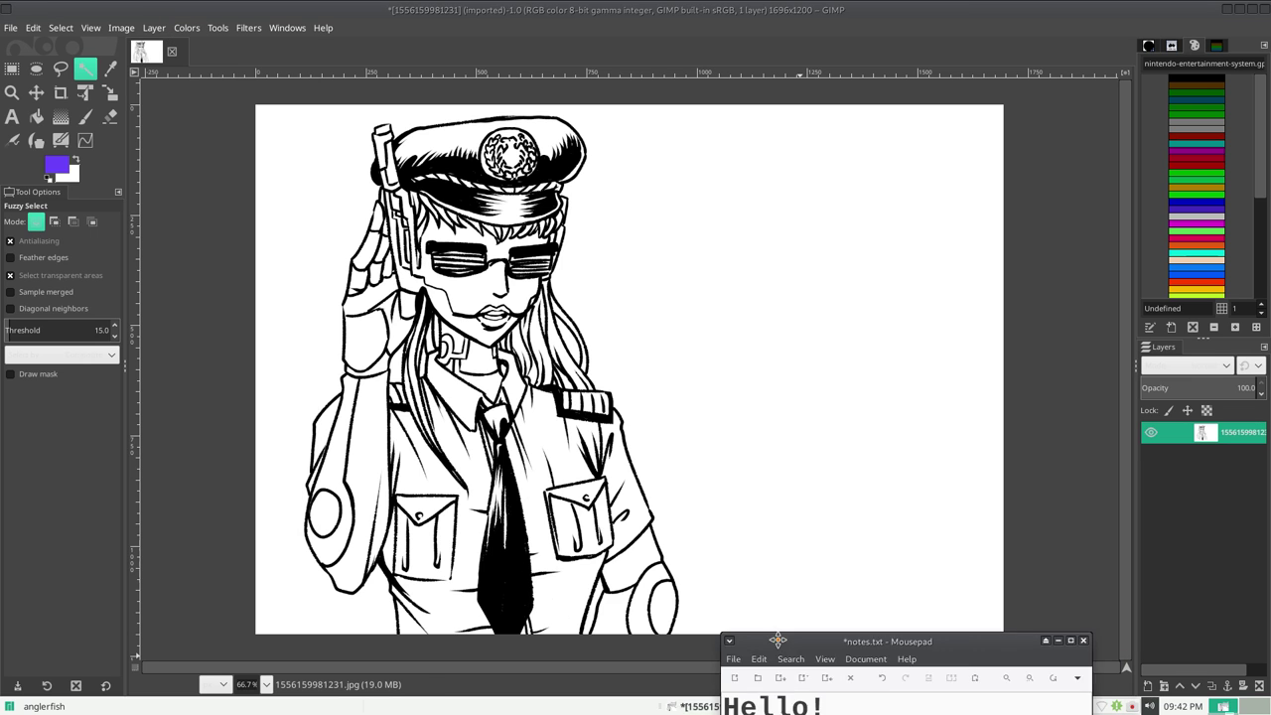
Step: Add an empty line to the note and briefly check the Colors menu again
key(Return)
key(Return)
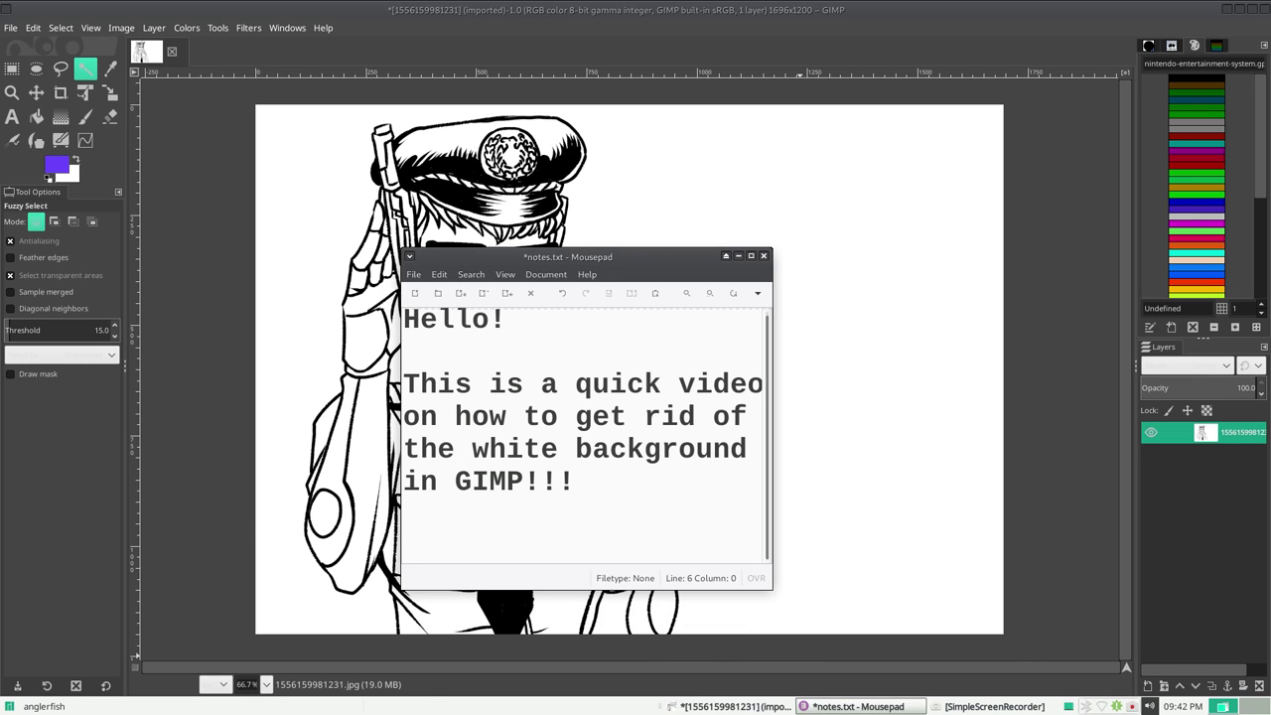
click(187, 28)
click(187, 28)
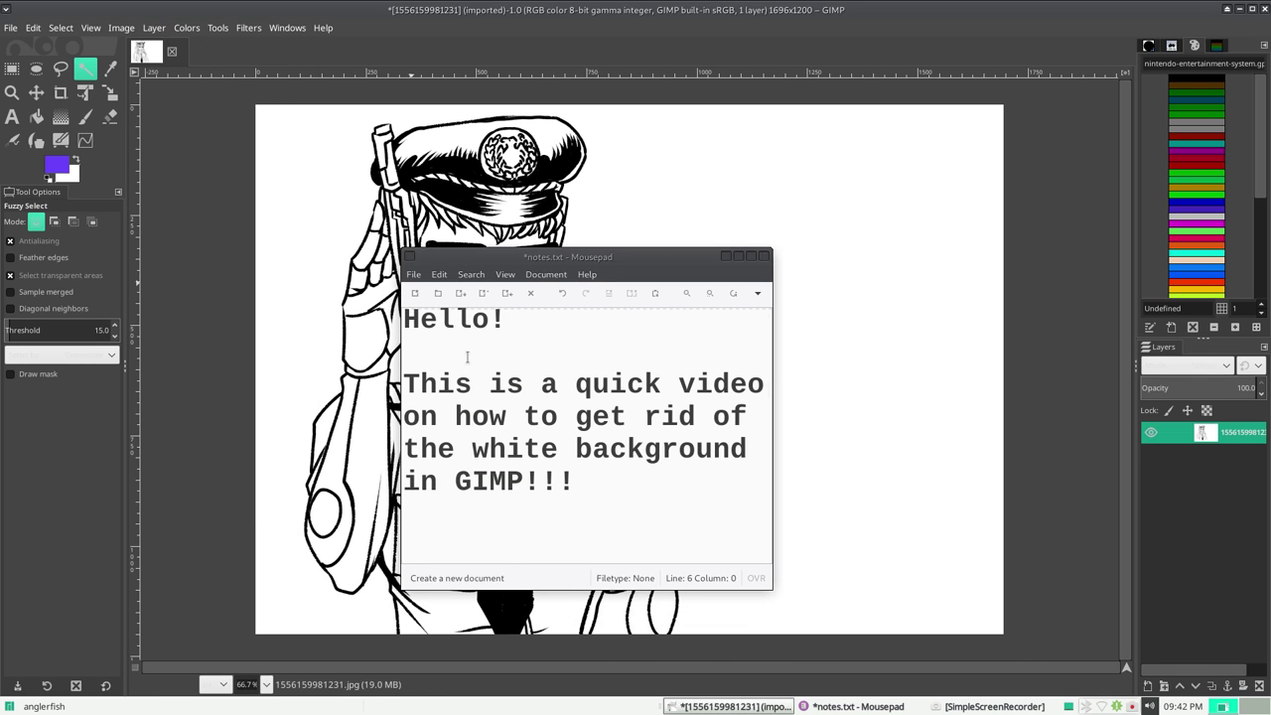
click(551, 533)
Step: Write 'Colors > Color To Alpha' and 'Do you see how it's greyed out?', replacing the intro with 'Go to...'
text(Colors > Color To Alpha)
key(Return)
key(Return)
text(Do you see how it's)
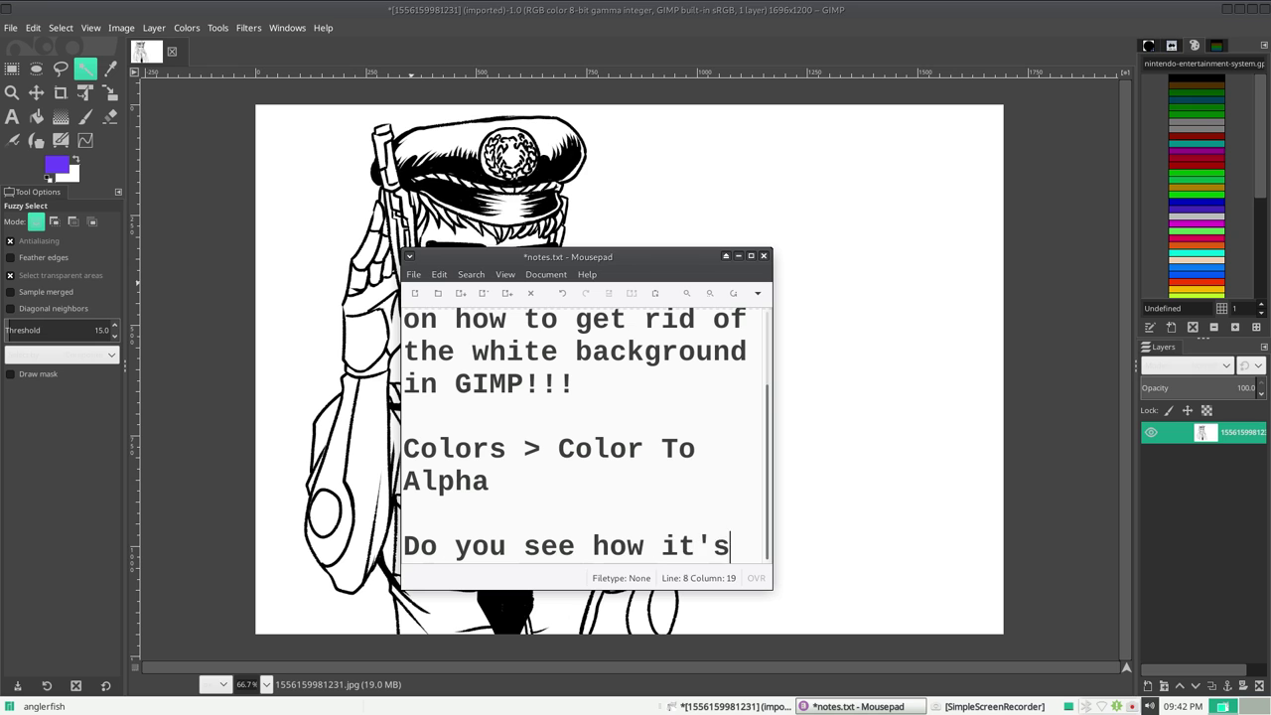
text( greyed out?)
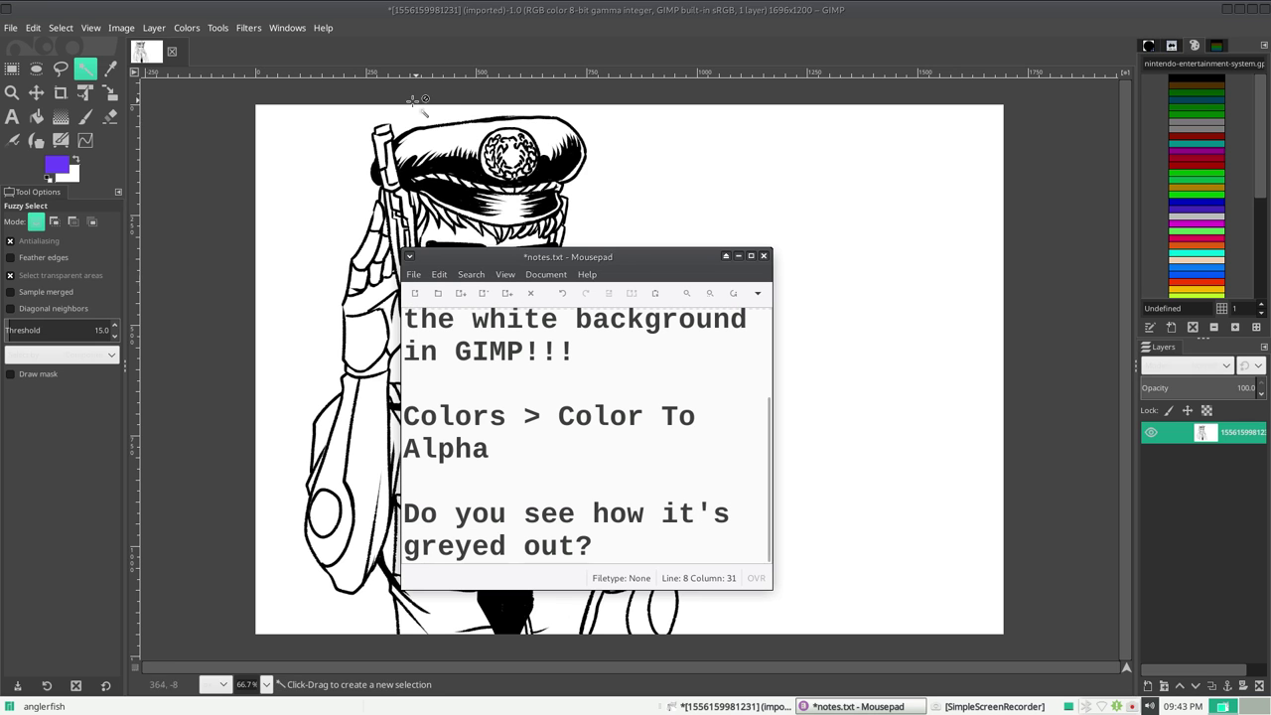
mouse_move(576, 351)
mouse_down()
mouse_move(407, 303)
mouse_move(422, 318)
mouse_up()
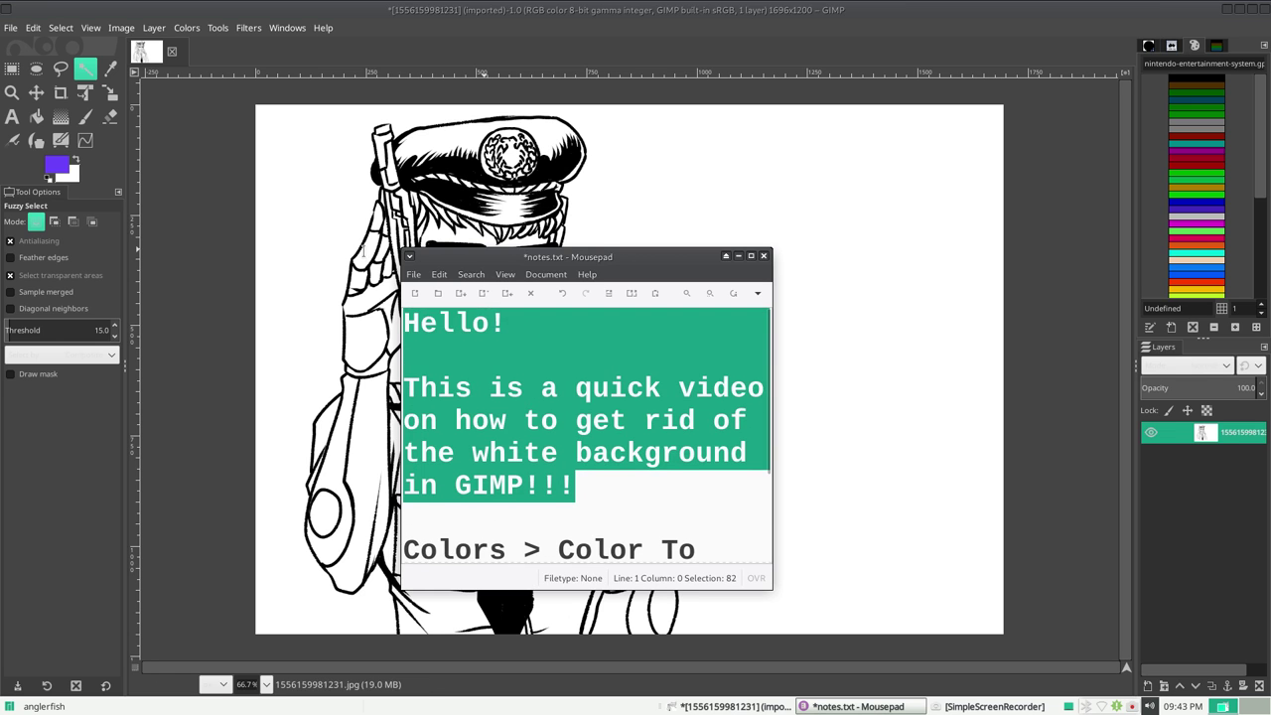
key(BackSpace)
text(Go to...)
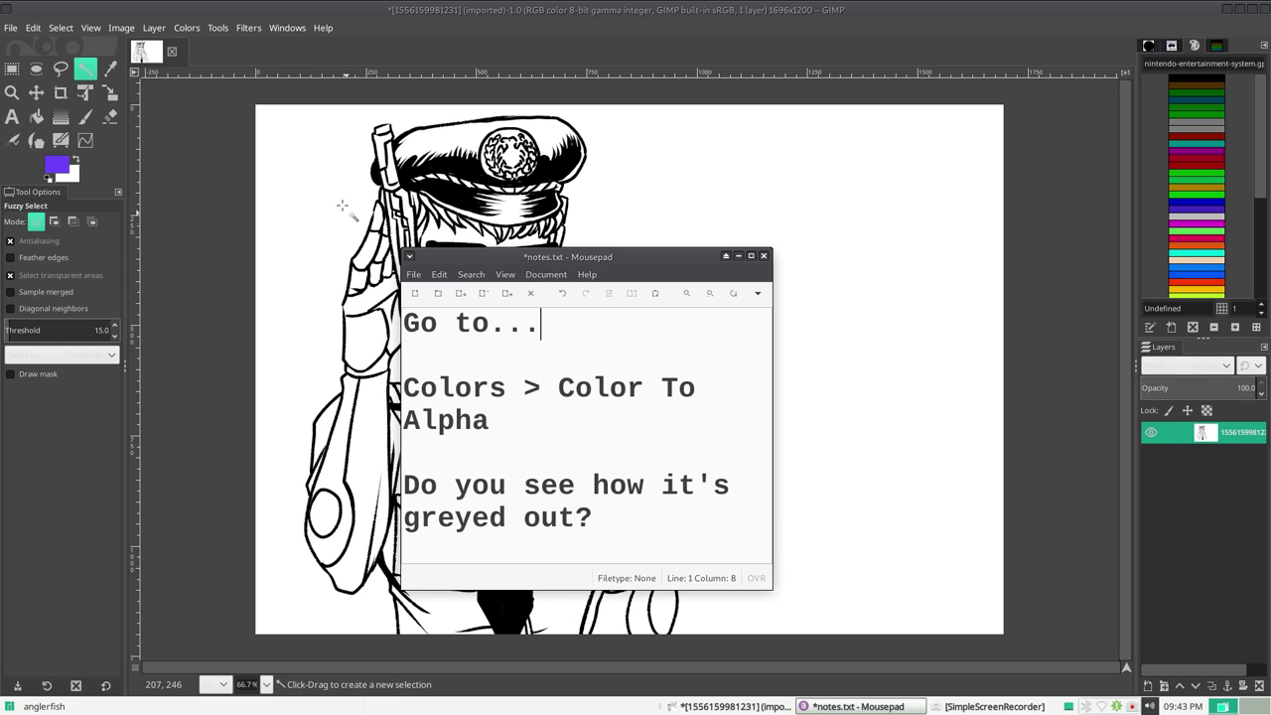
Step: Show Color to Alpha greyed out in the Colors menu, then lowercase 'To' in the note
click(187, 28)
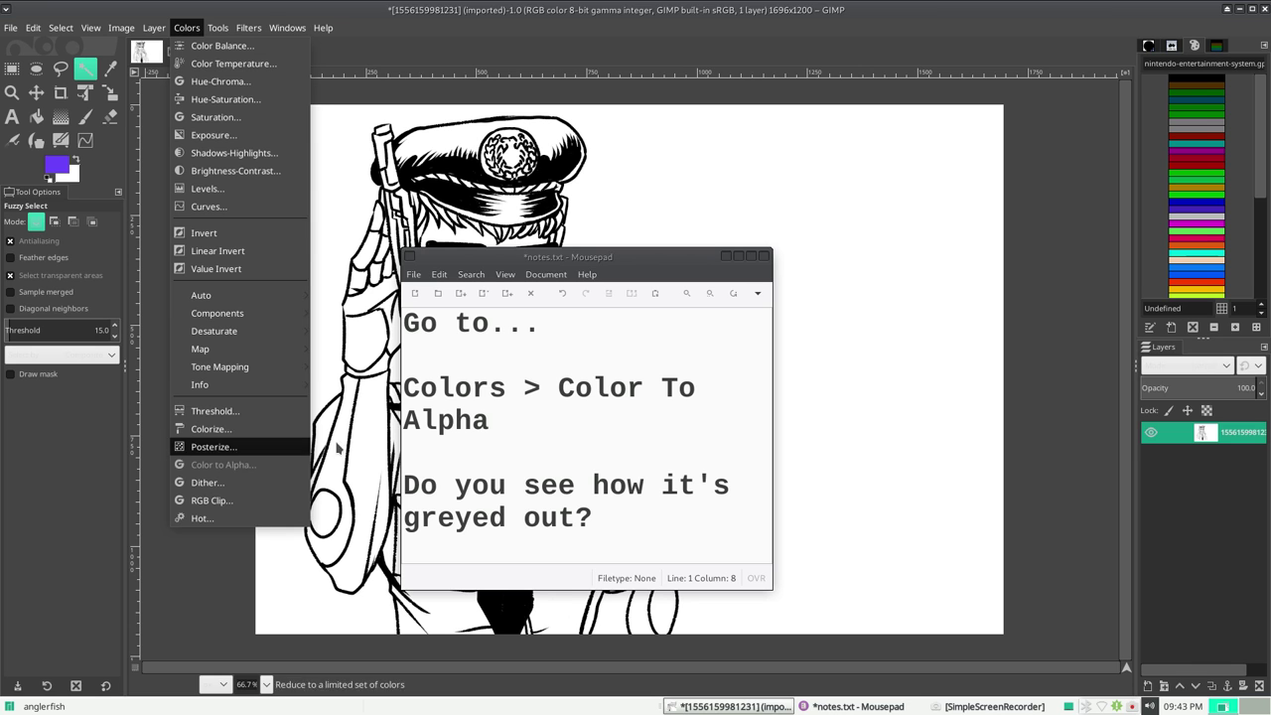
click(679, 392)
key(BackSpace)
text(t)
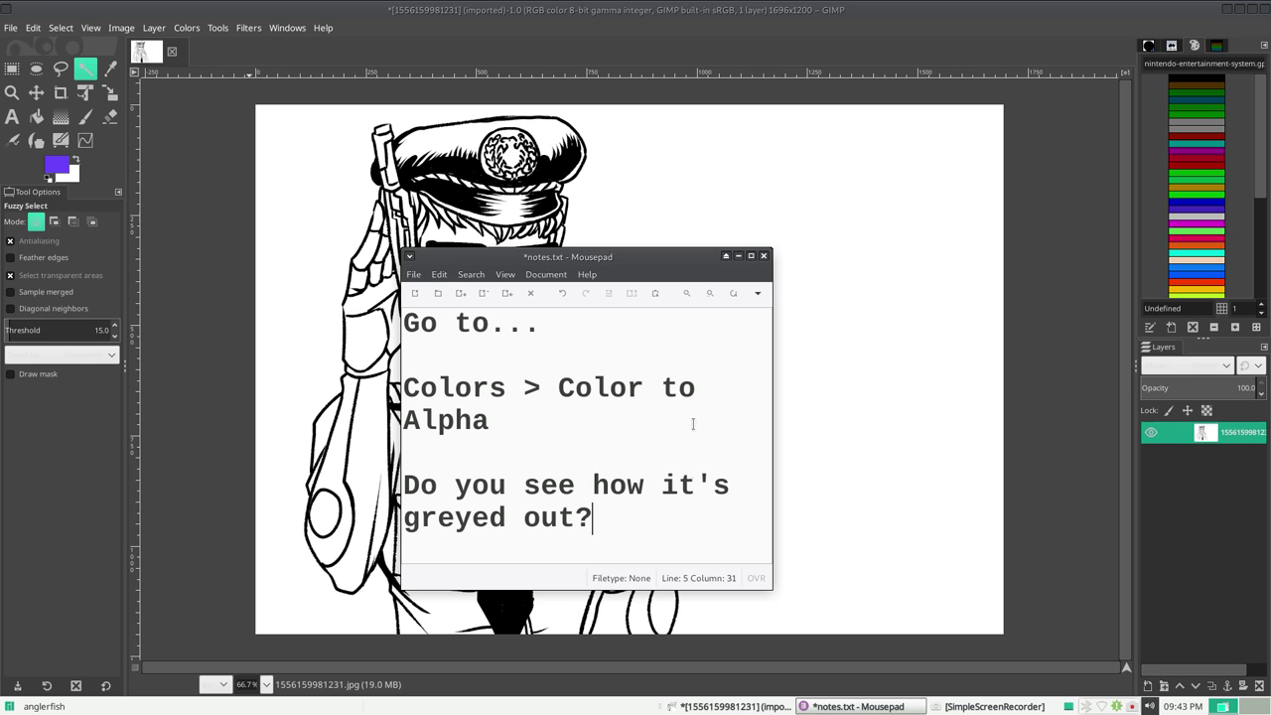
Step: Type 'This image doesn't have an alpha channel.' below the question
key(Return)
key(Return)
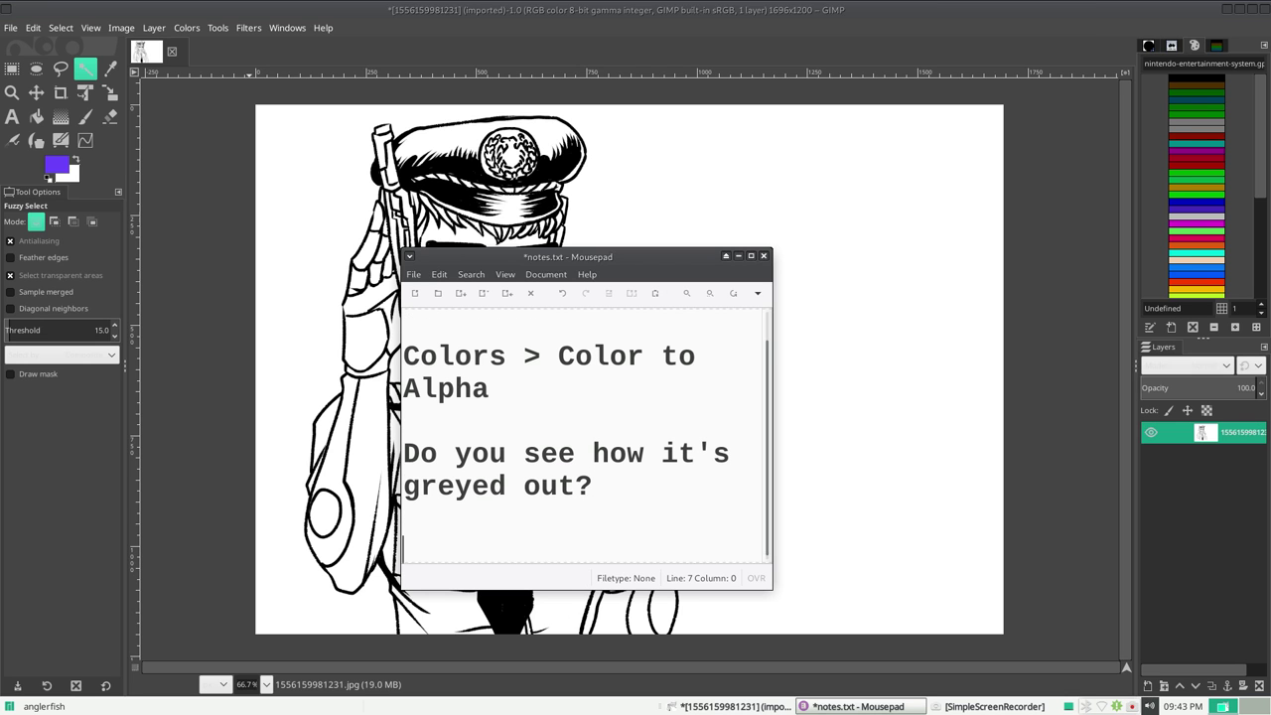
text(This )
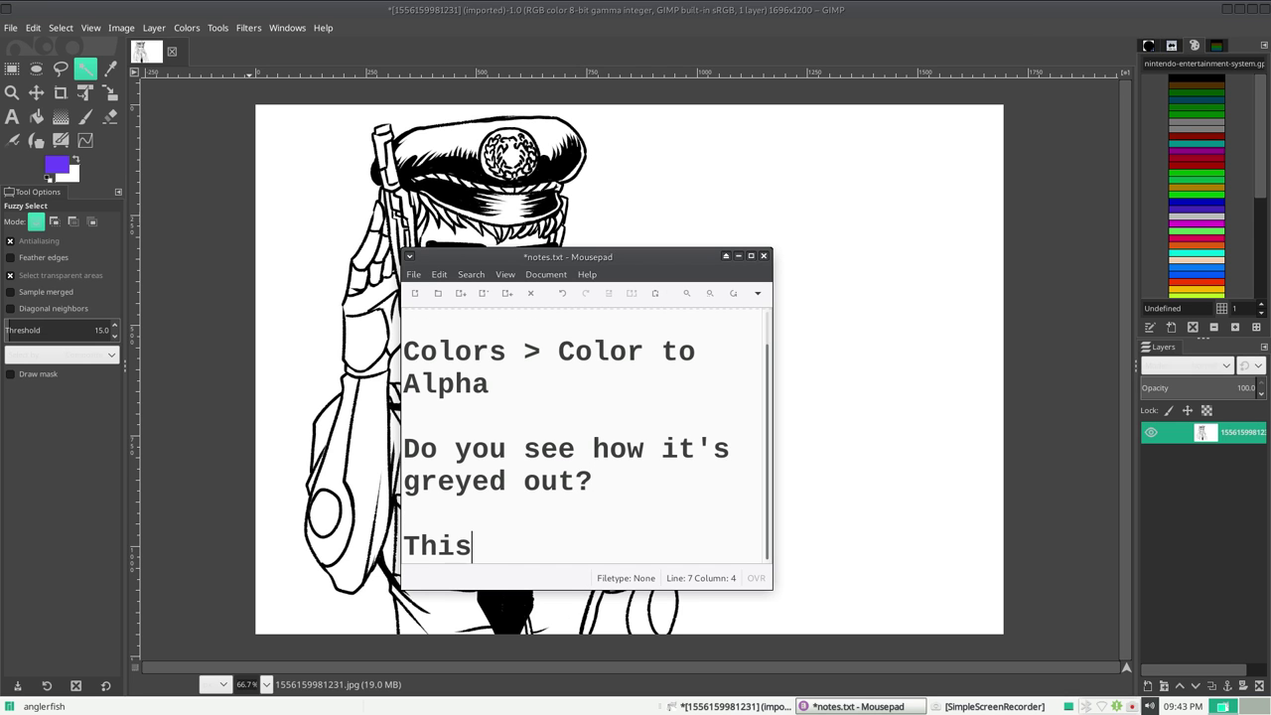
text(image doesn't have an alpha c)
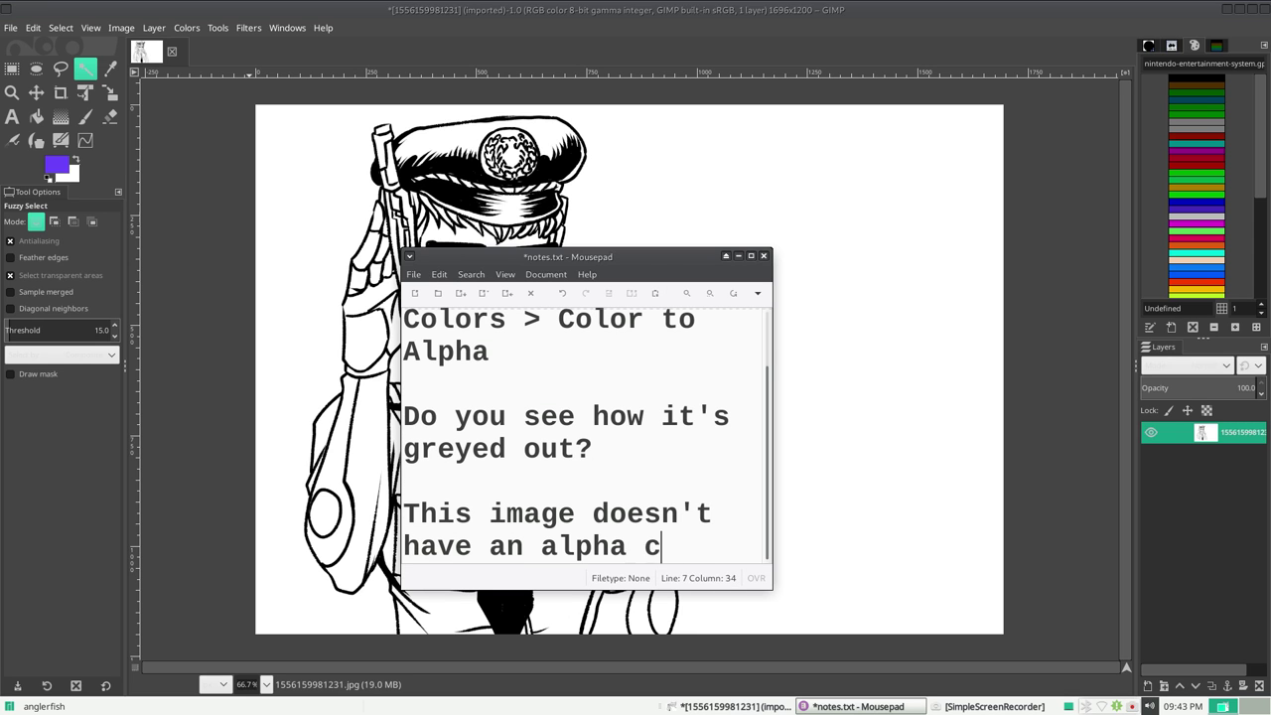
text(hannel)
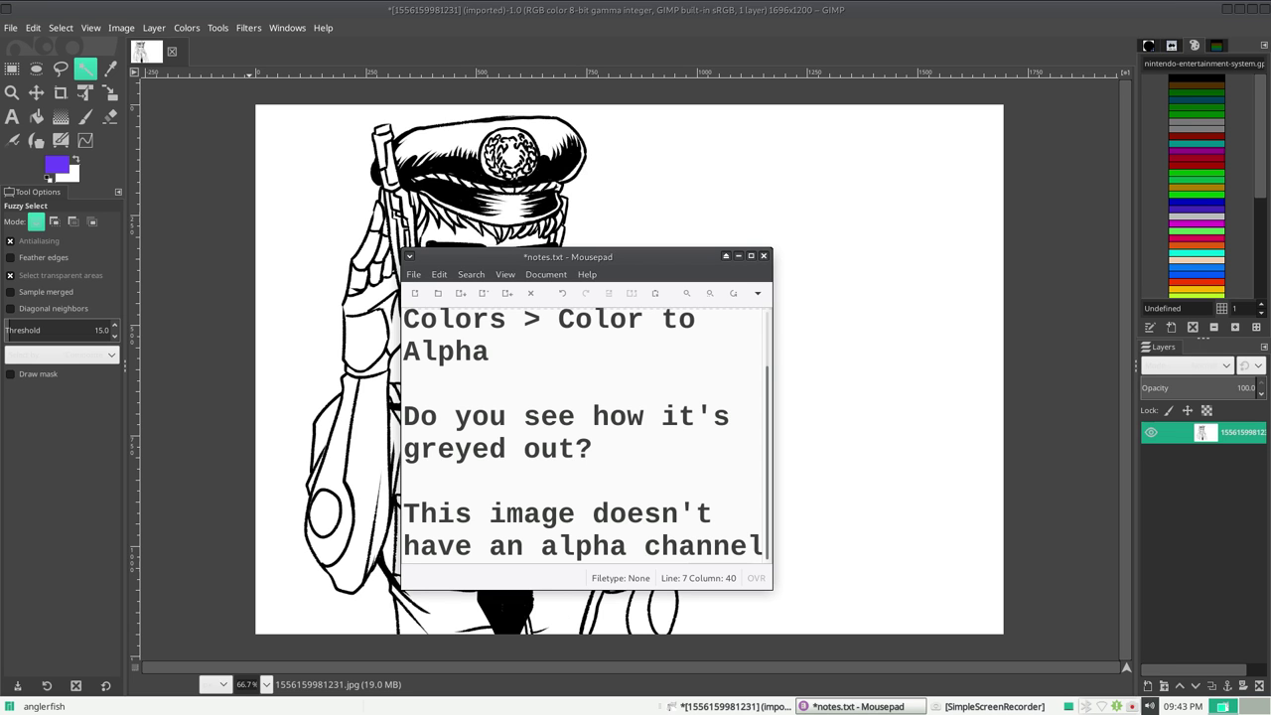
text(.)
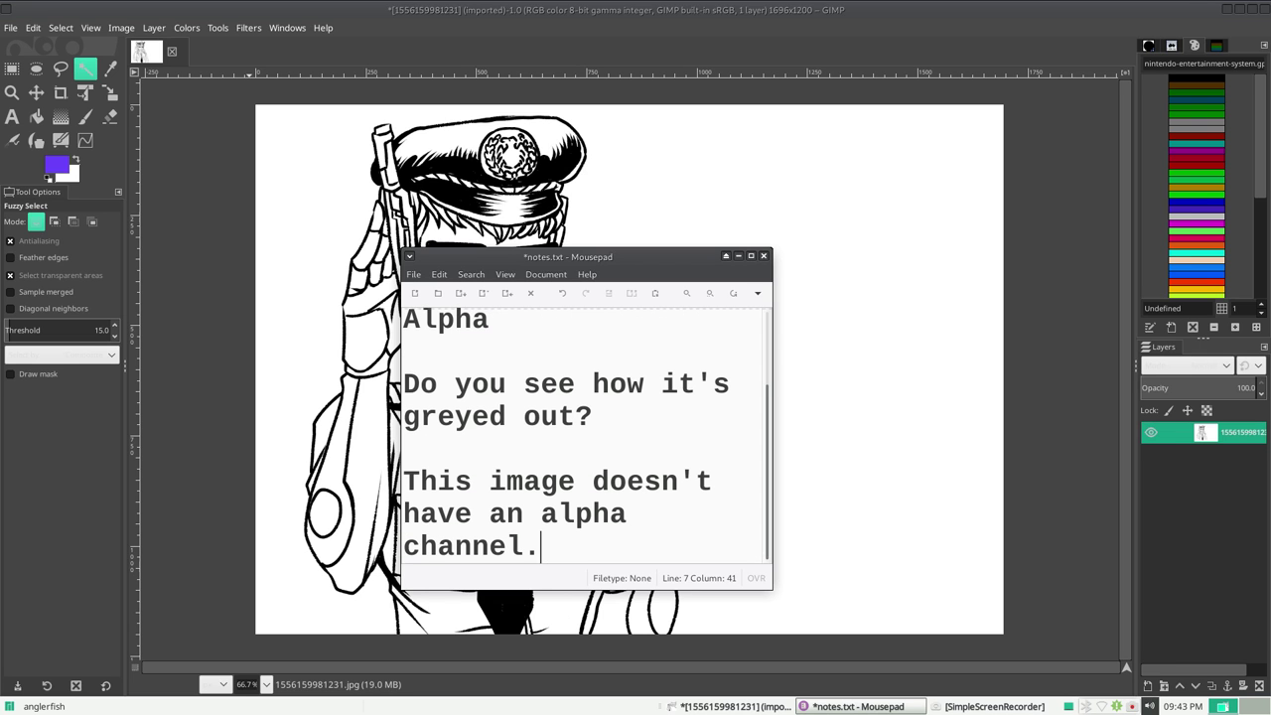
Step: Put 'alpha channel' in quotes and add '(to support transparency)' after it
click(542, 515)
text(")
click(529, 546)
text(")
text( (for transp)
key(BackSpace)
key(BackSpace)
key(BackSpace)
key(BackSpace)
key(BackSpace)
key(BackSpace)
key(BackSpace)
key(BackSpace)
key(BackSpace)
key(BackSpace)
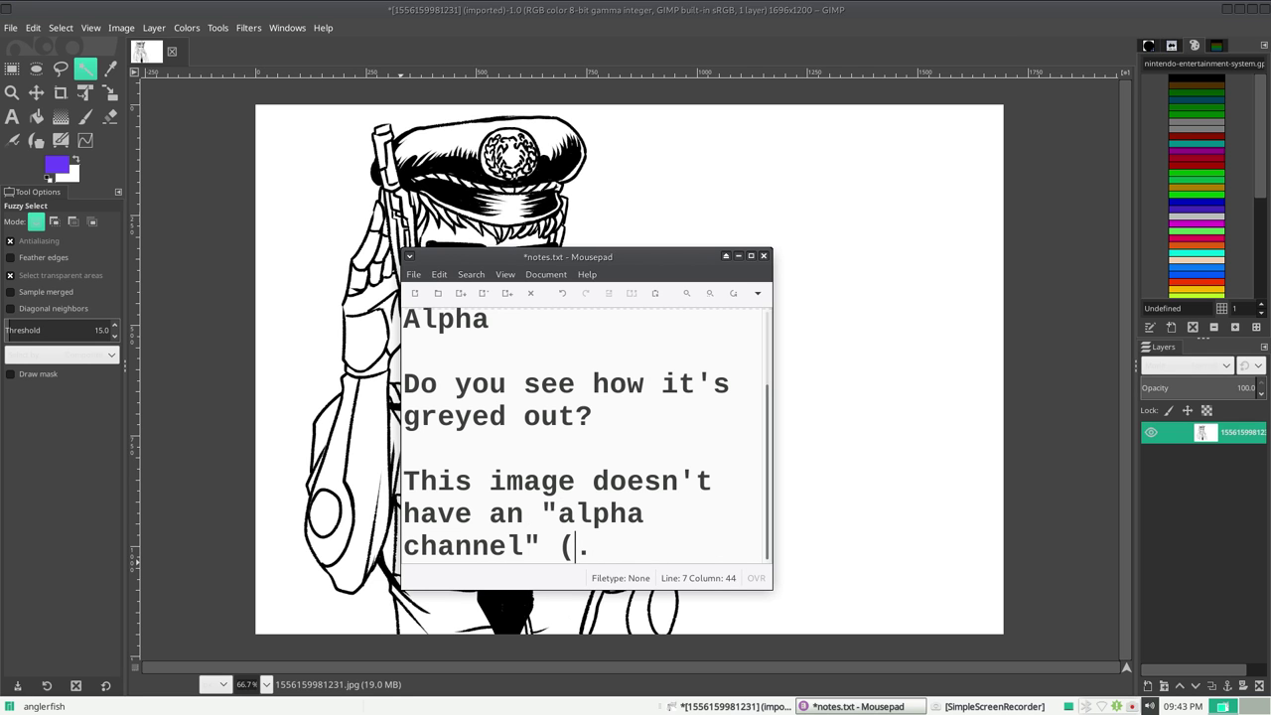
text(to support)
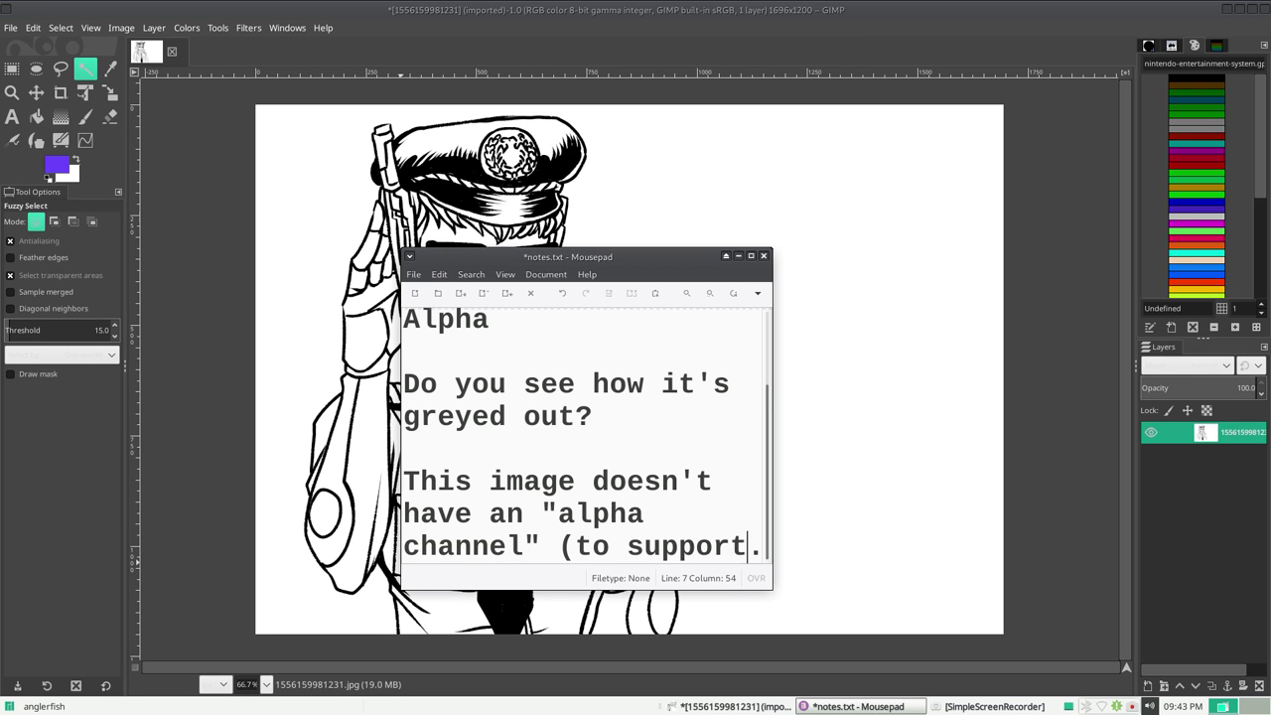
text( transpare)
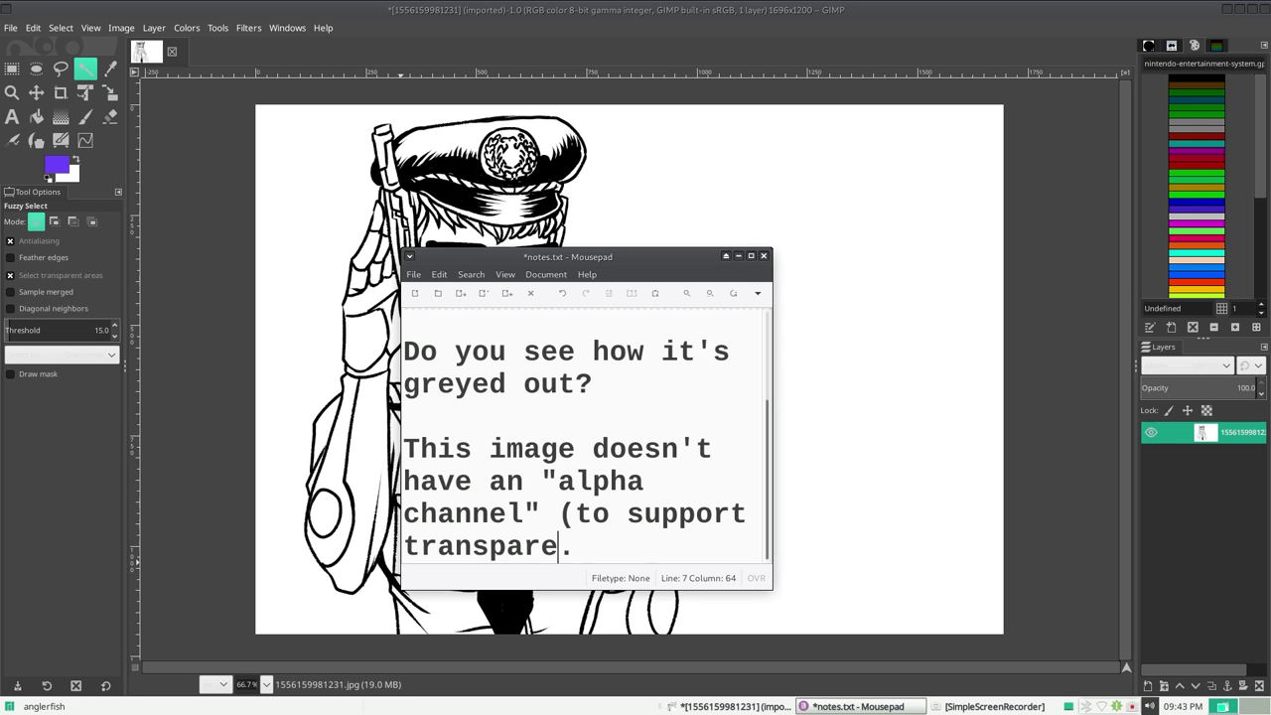
text(ncy))
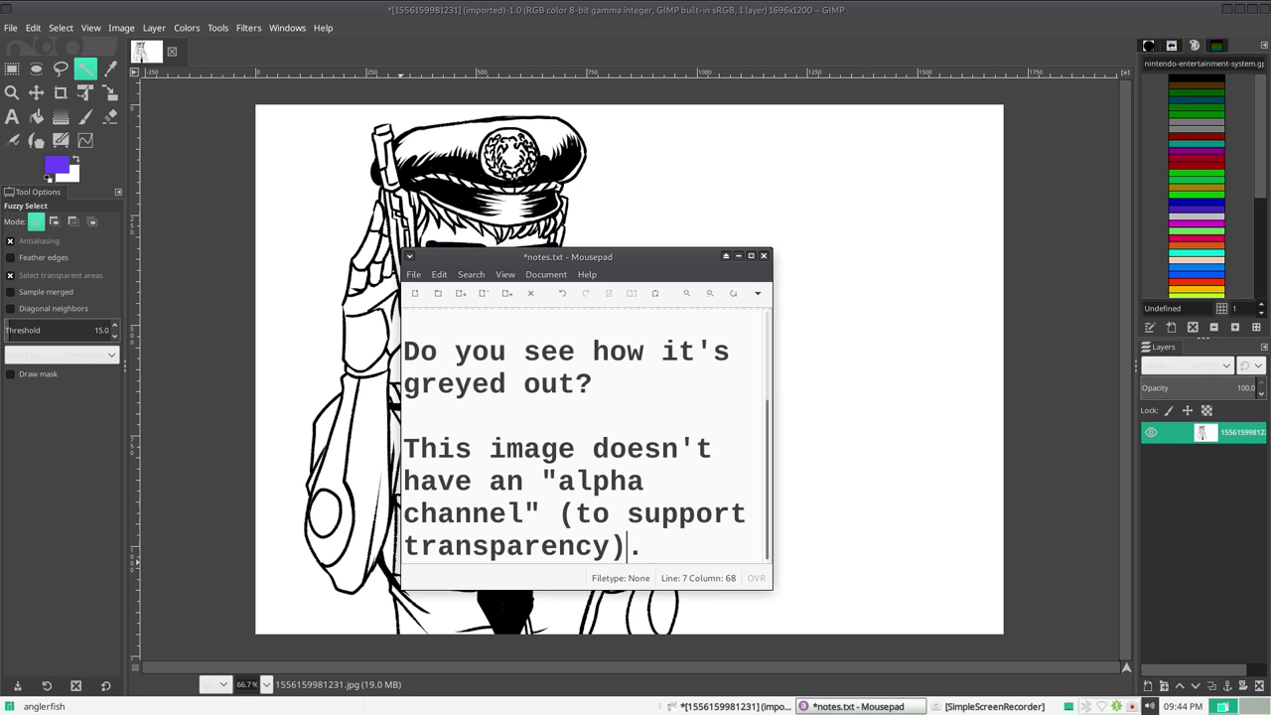
Step: Start a new paragraph reading 'So here is how to add it'
key(End)
key(Return)
key(Return)
text(So here is how to ad)
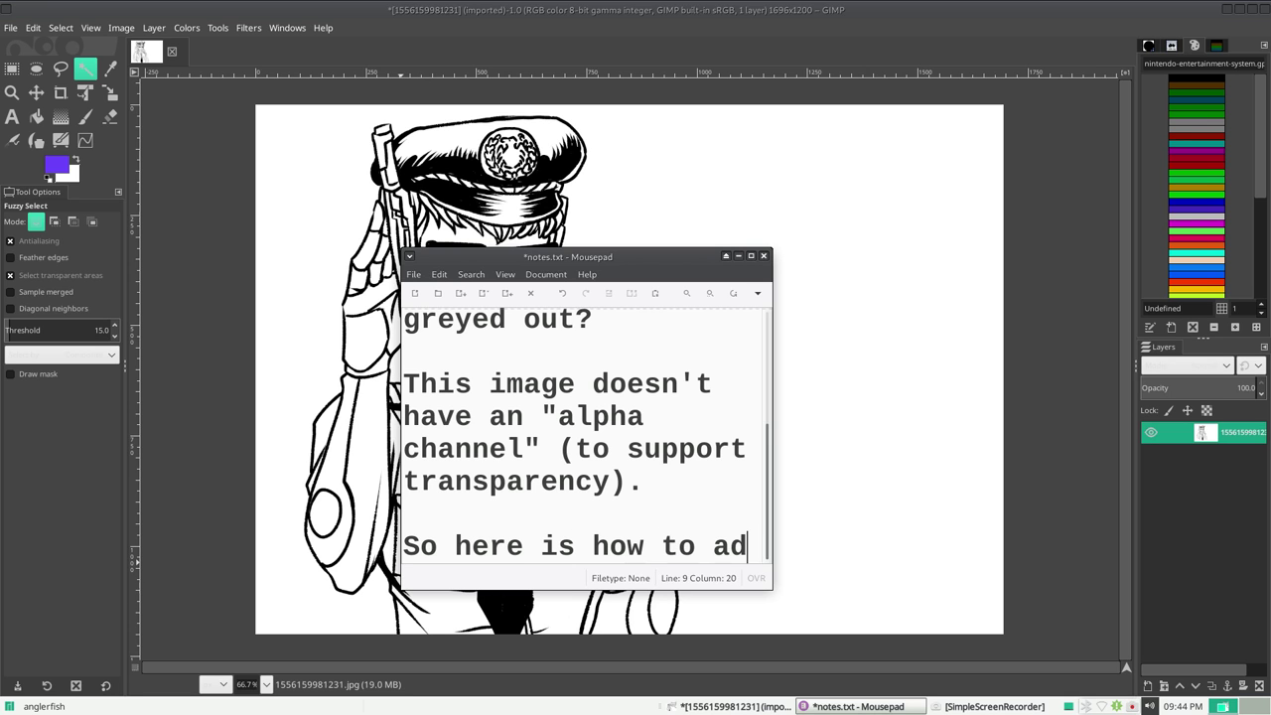
text(d it.)
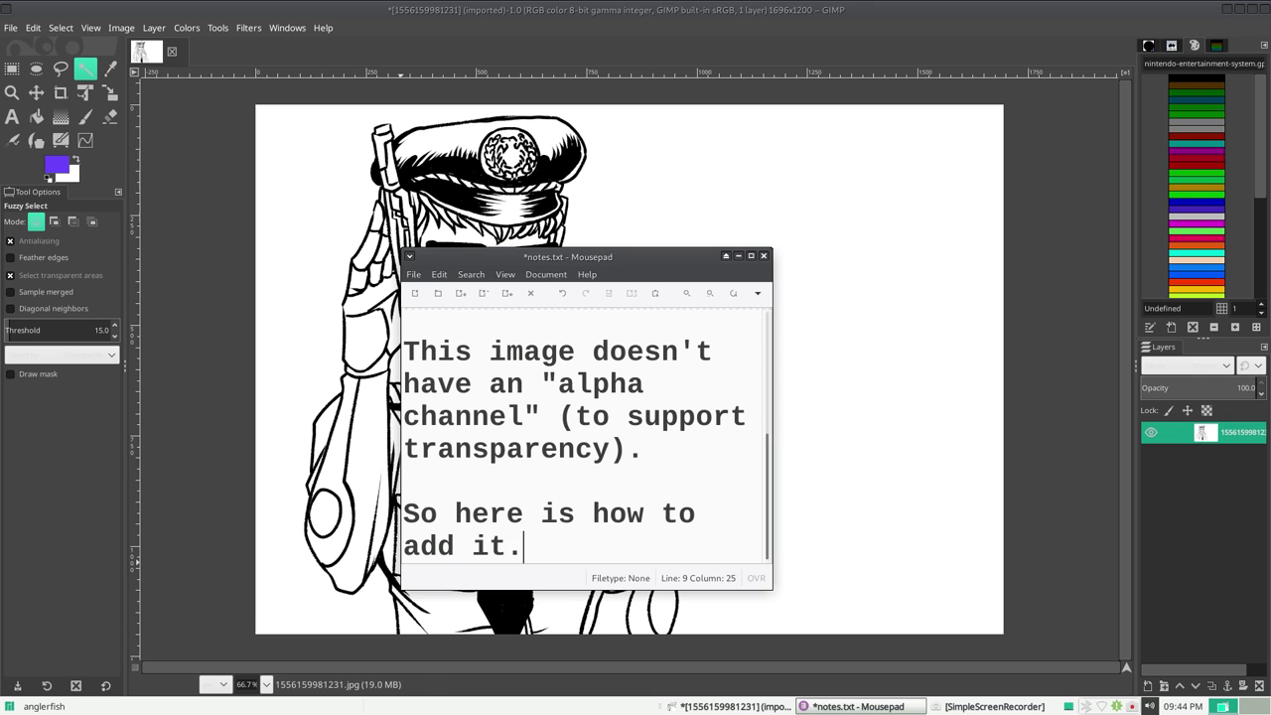
Step: Note 'Right click on the layer' and add an alpha channel to the image's layer
drag(603, 256, 931, 199)
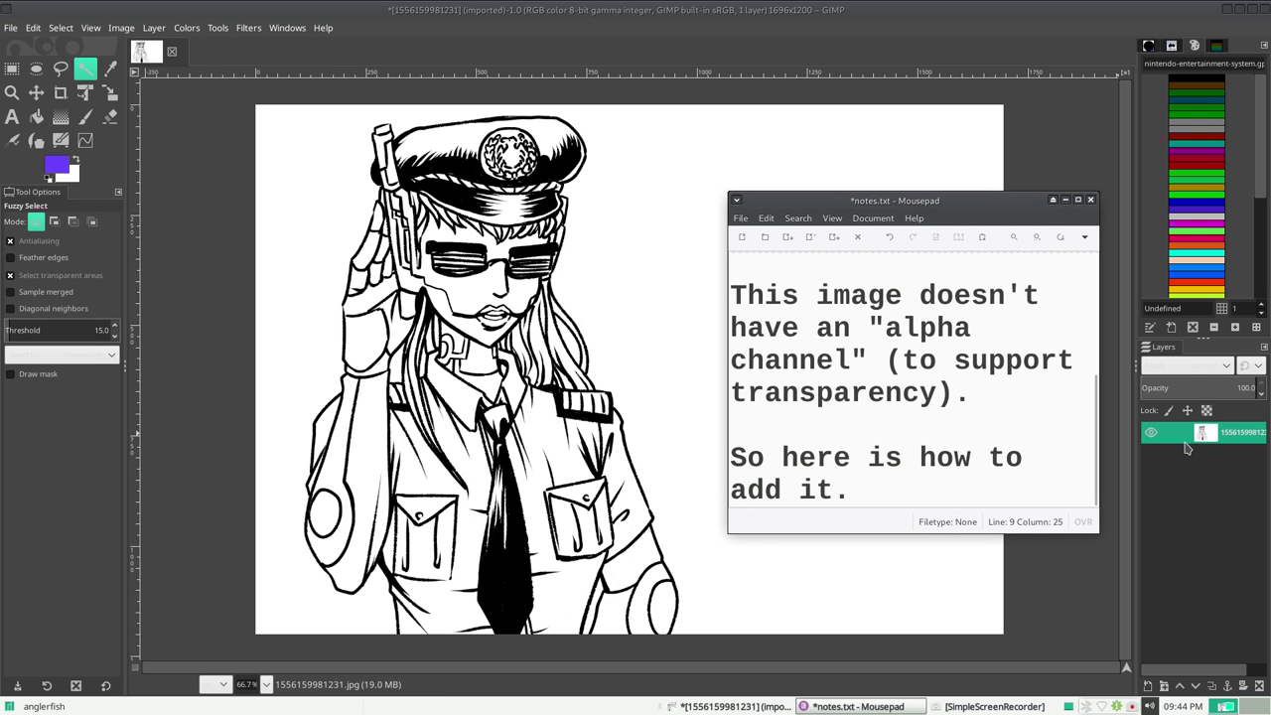
key(Return)
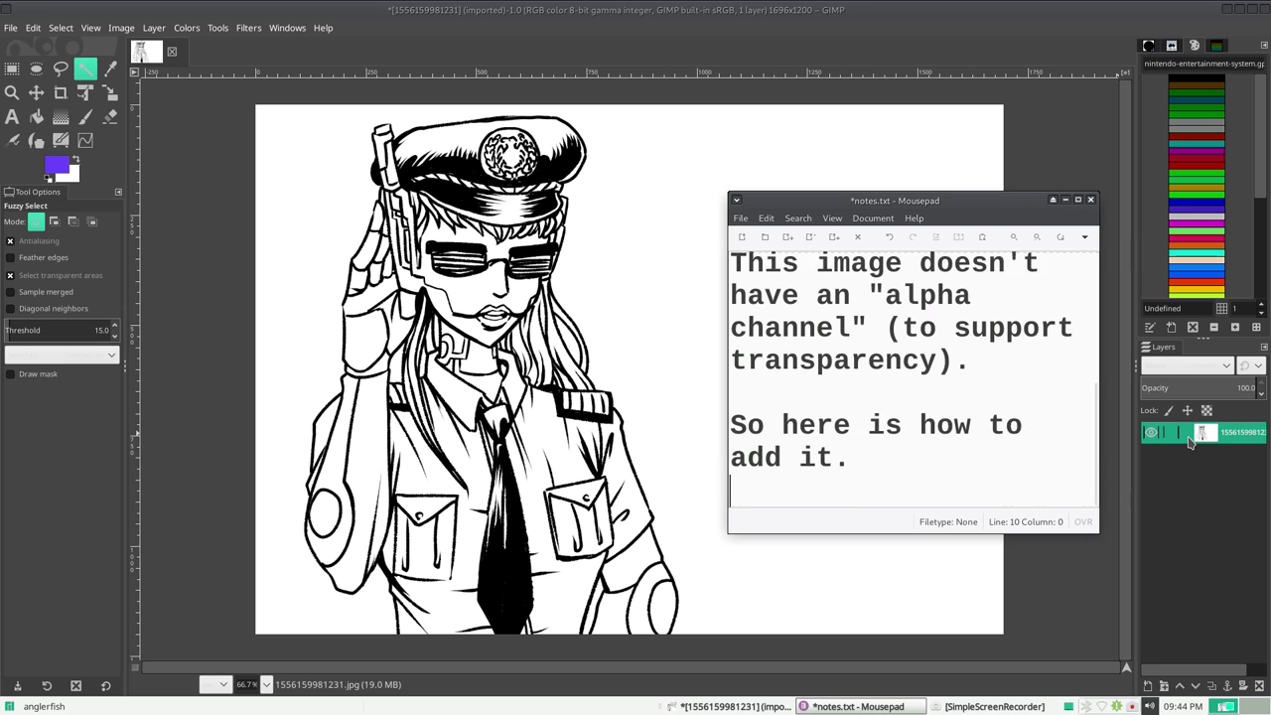
key(Return)
text(Right click on the layer.)
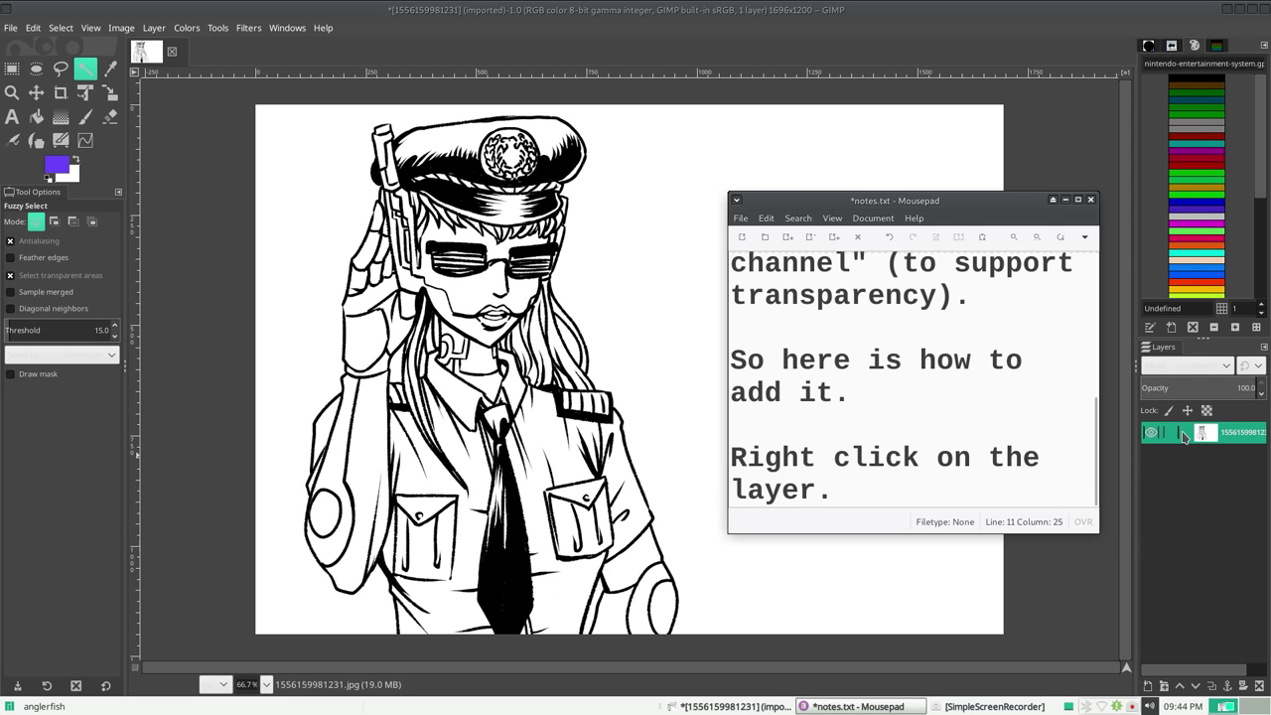
right_click(1185, 437)
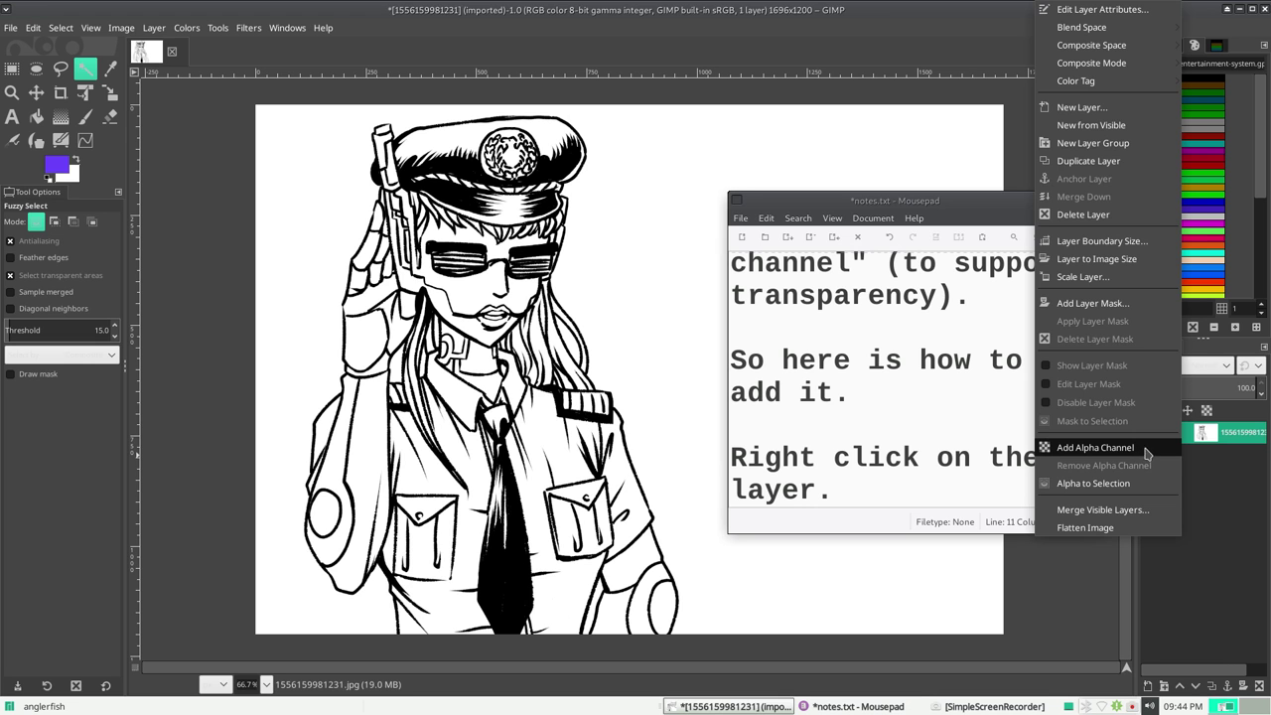
click(1145, 451)
Step: Add 'Add Alpha Channel!' to the notes and recheck the layer's context menu
click(944, 491)
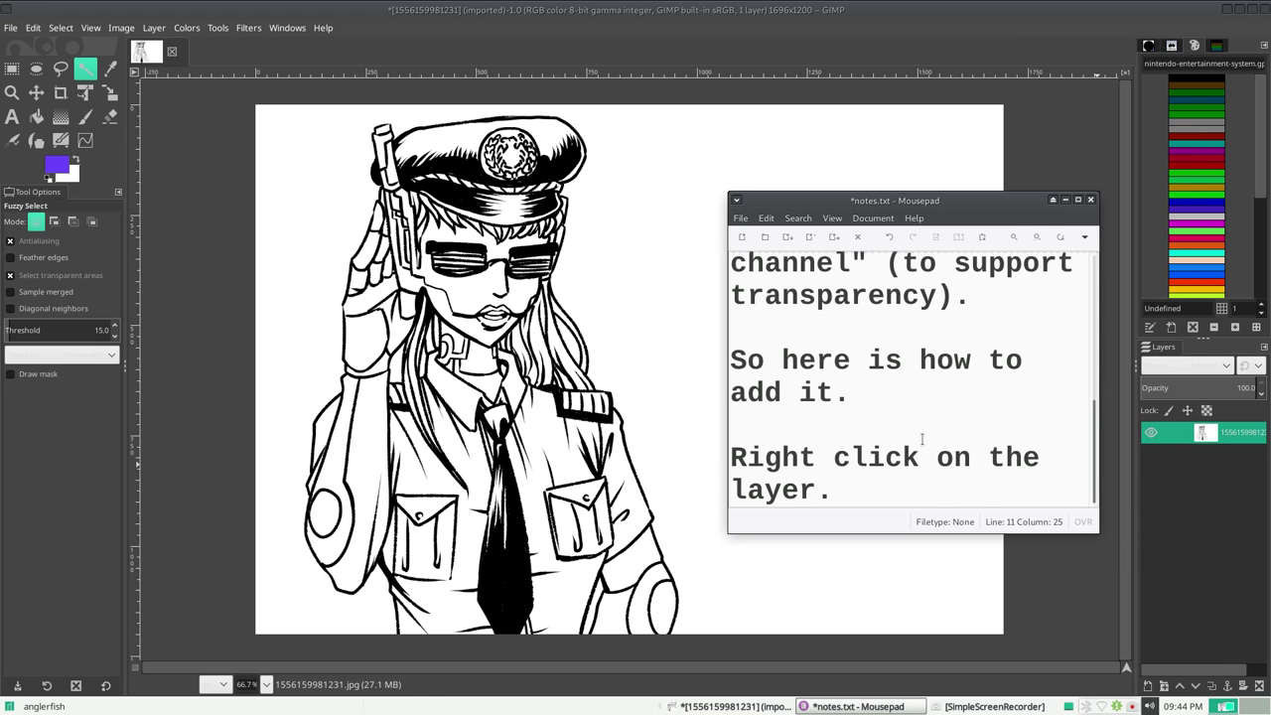
key(Return)
key(Return)
text(Add Alp)
key(BackSpace)
text(lpha Channel!)
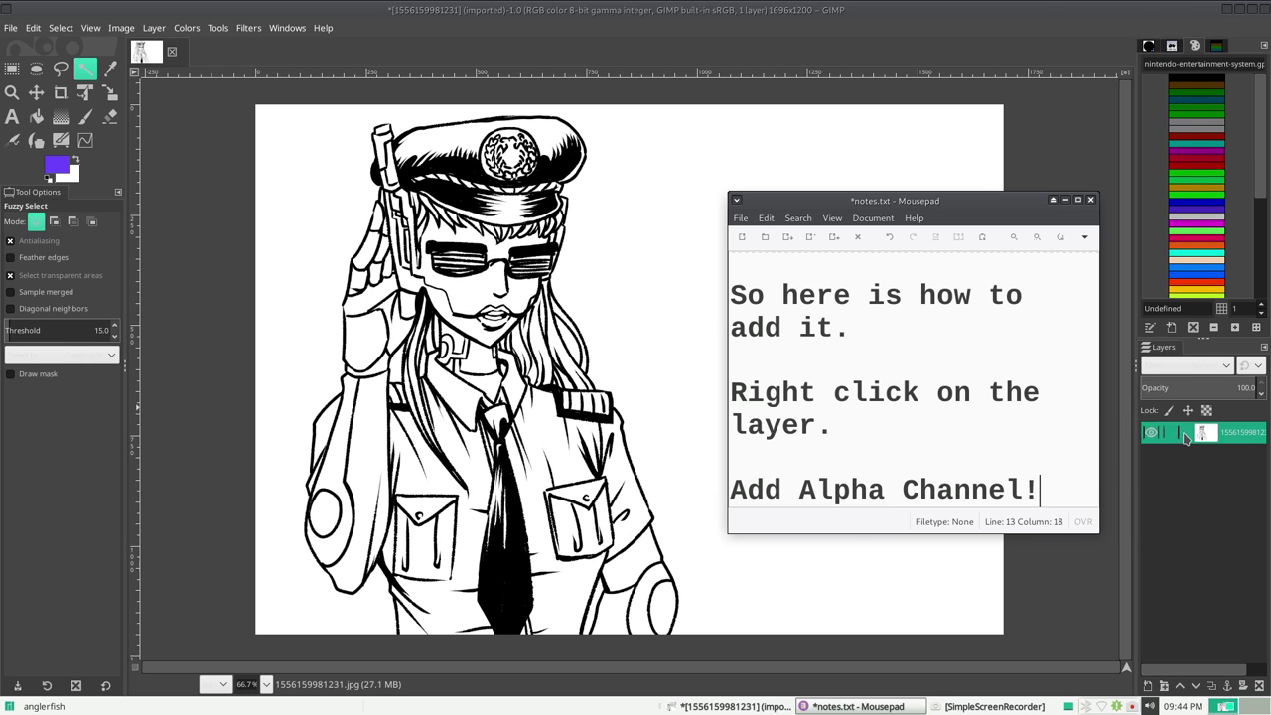
right_click(1186, 438)
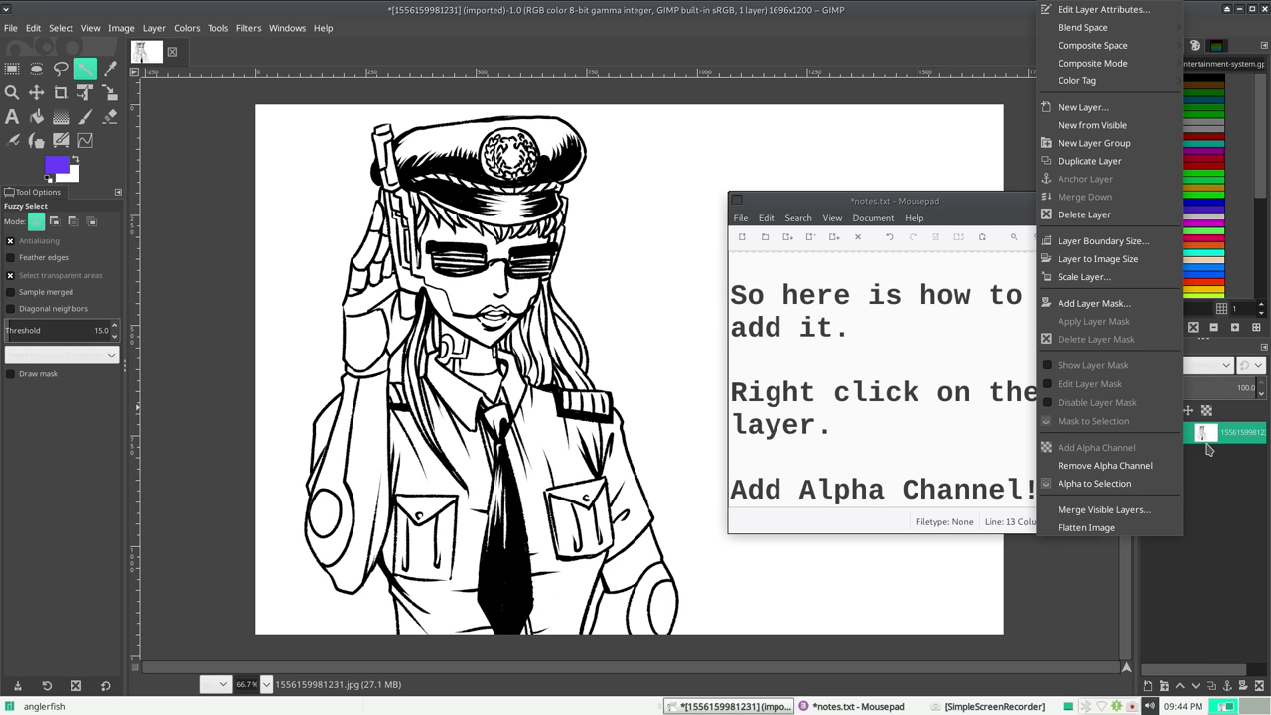
click(855, 479)
Step: Type 'And then go back to' and 'Colors > Color to Alpha' on separate lines
click(1057, 485)
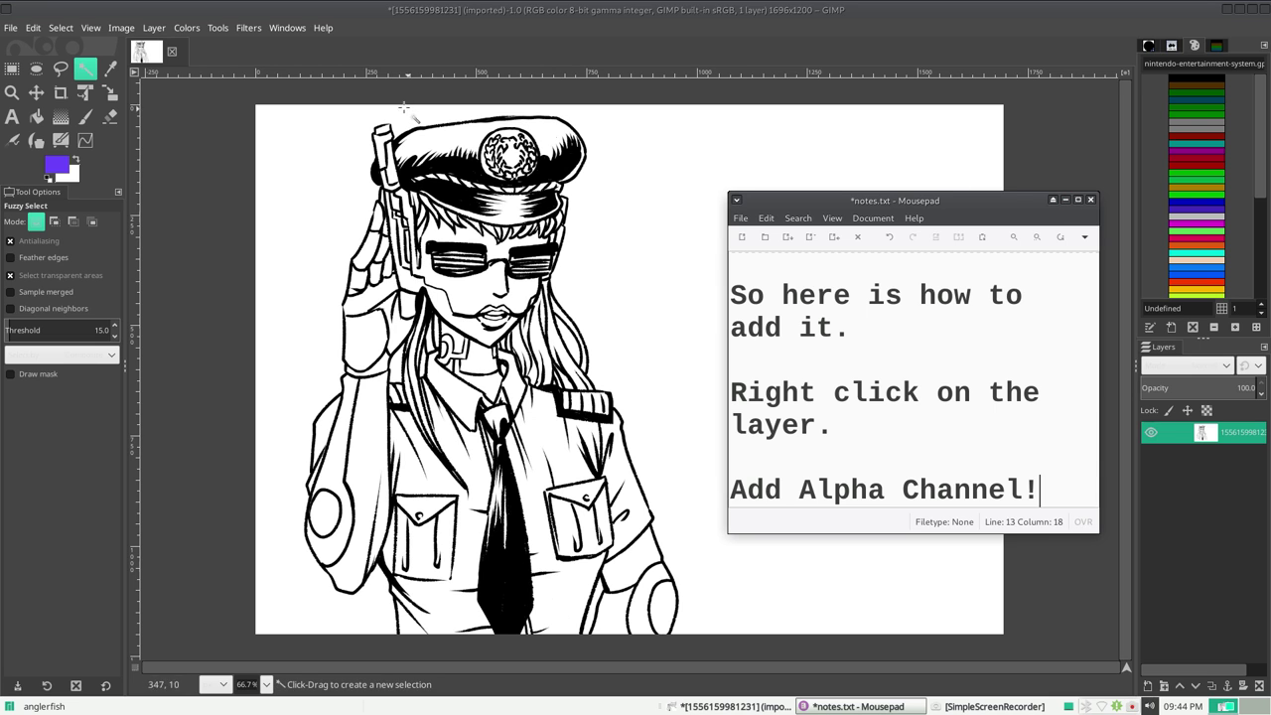
key(Return)
key(Return)
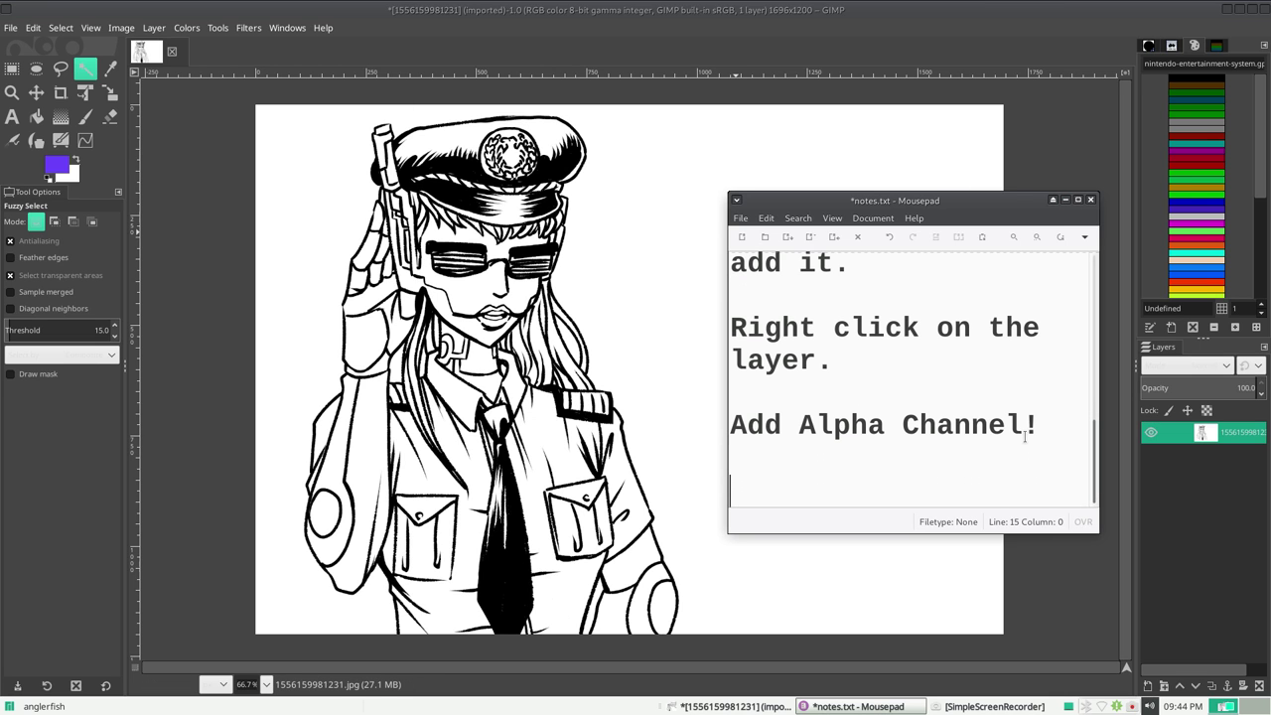
text(AndThen)
key(BackSpace)
key(BackSpace)
key(BackSpace)
key(BackSpace)
text(then go back to)
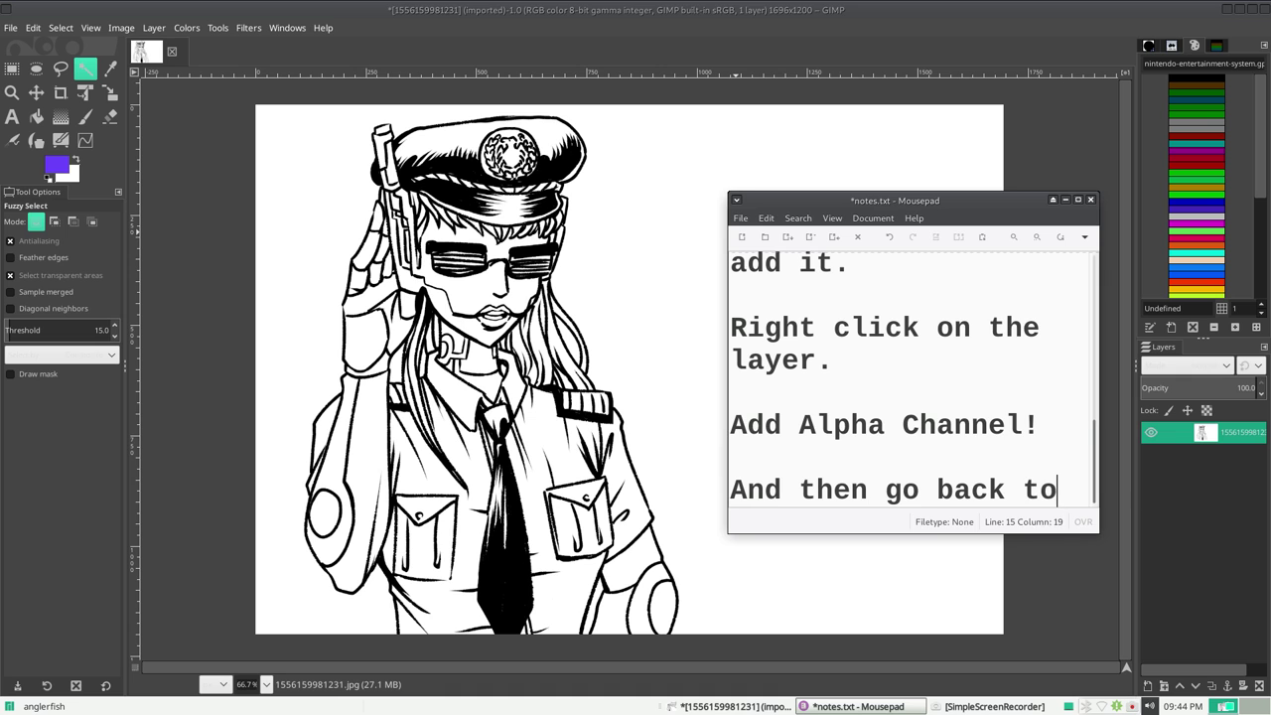
key(Return)
key(Return)
text(Color)
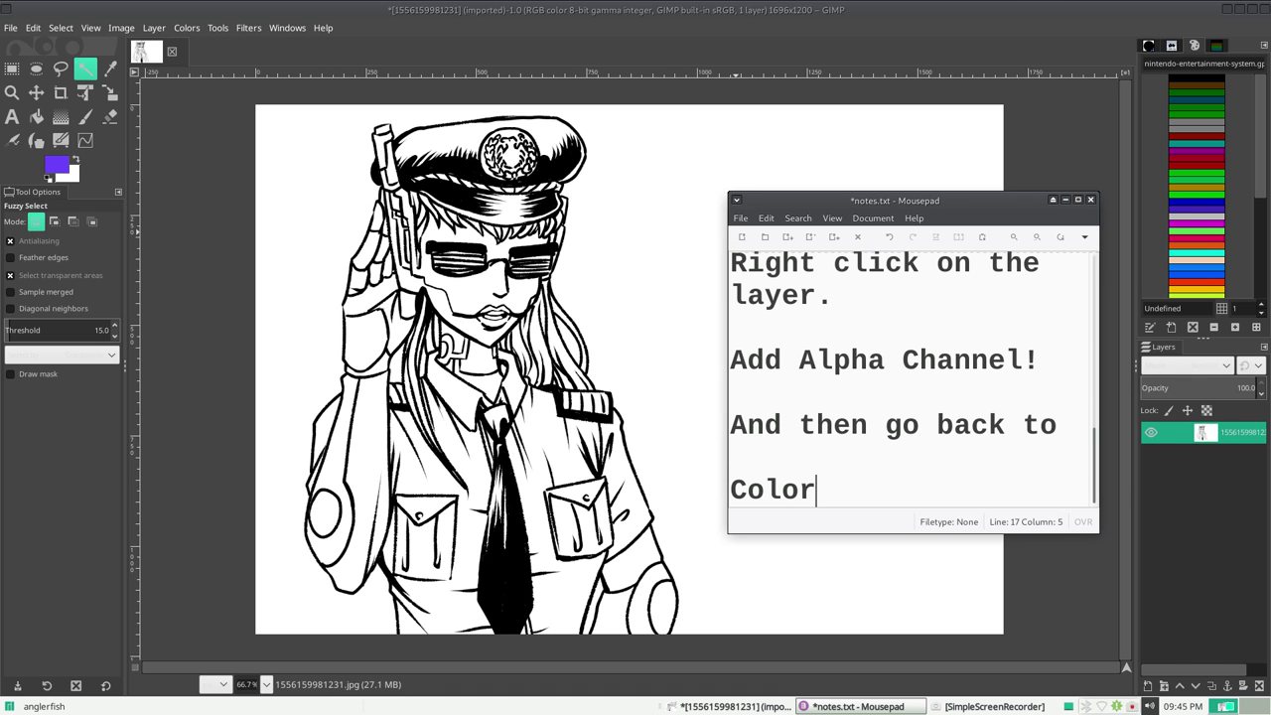
text(s >)
text(Color to Alpa)
key(BackSpace)
text(ha)
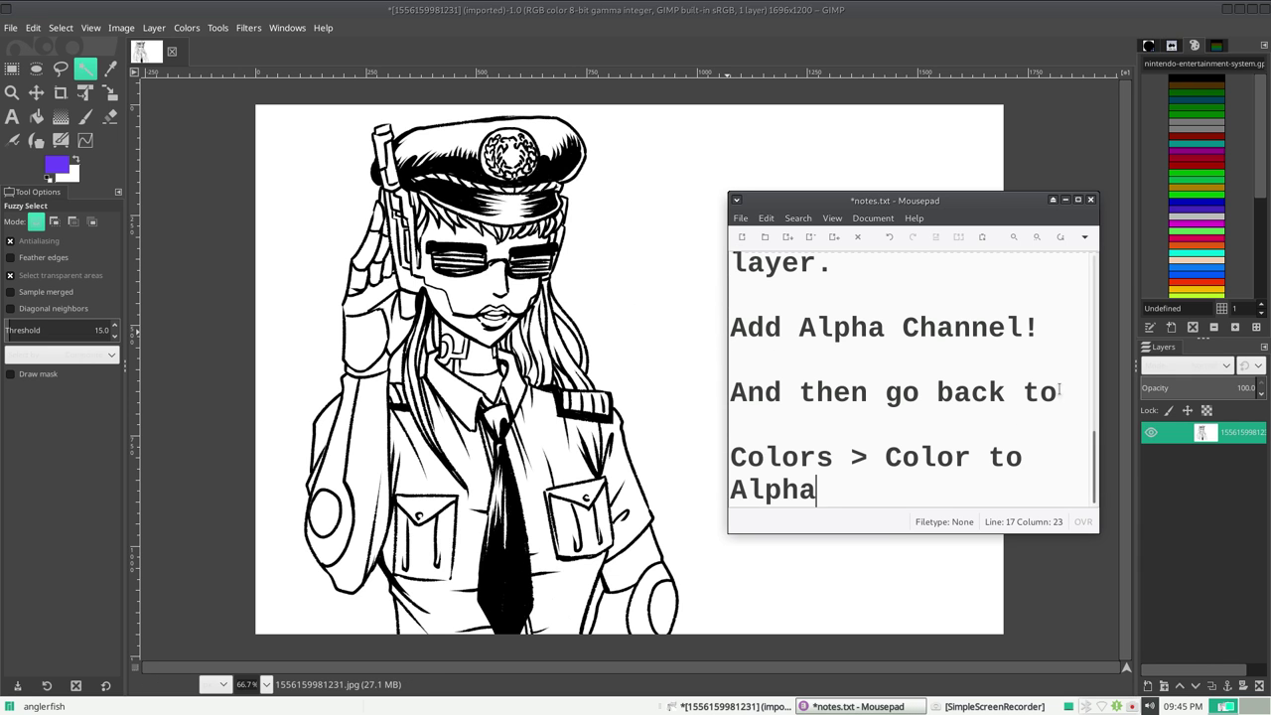
Step: Delete all older notes above the 'Colors > Color to Alpha' line
drag(1059, 391, 695, 176)
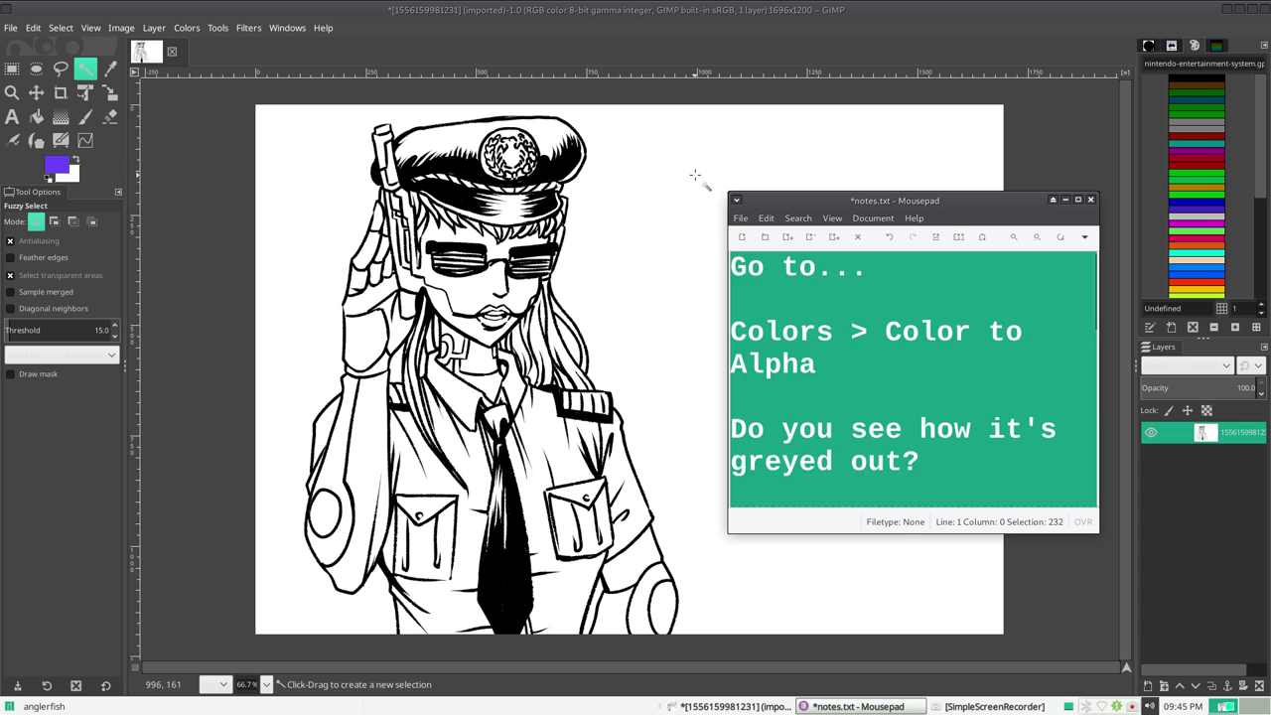
key(BackSpace)
key(Delete)
key(Delete)
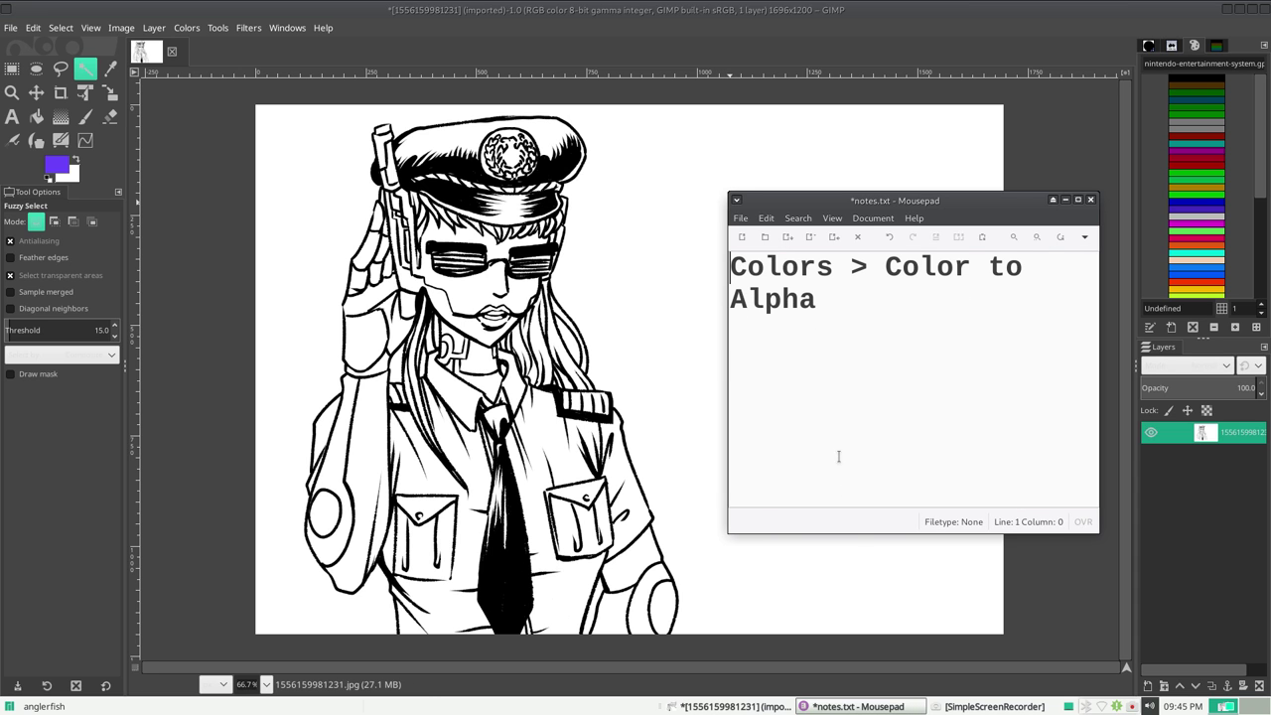
Step: Undo an accidental selection of the white background and move the notes aside
click(850, 537)
click(33, 28)
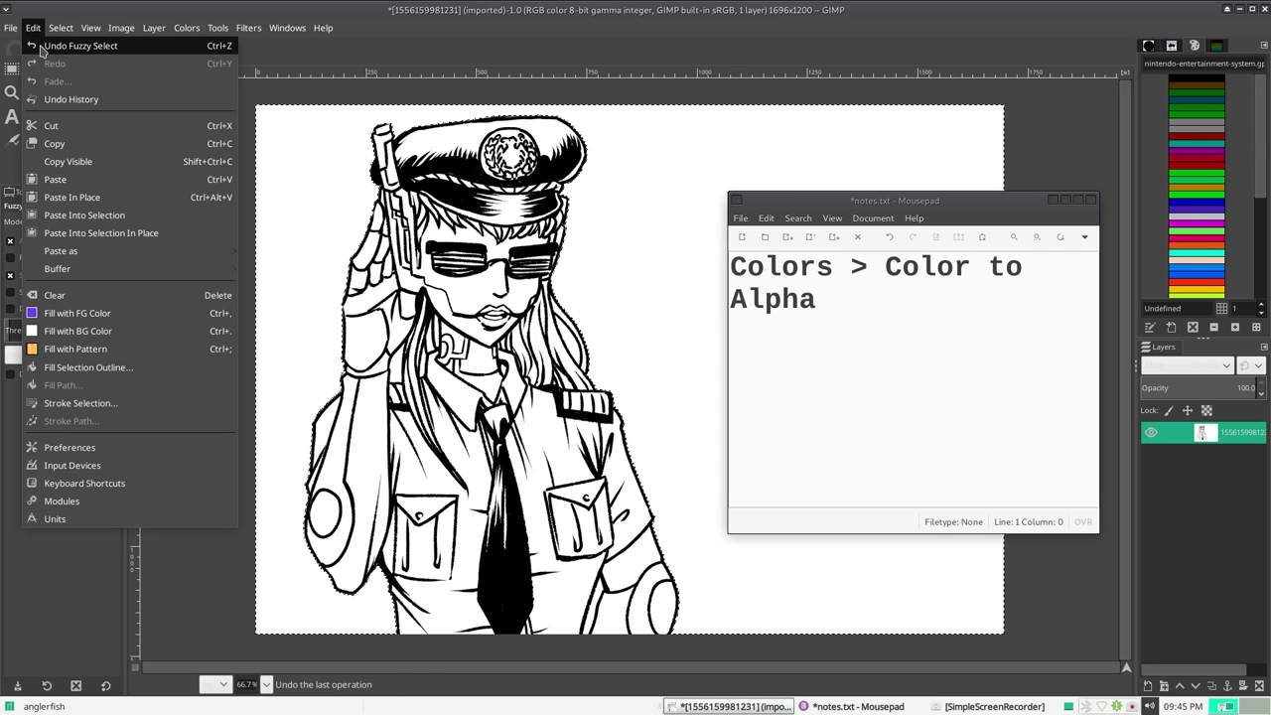
click(59, 46)
drag(754, 199, 377, 95)
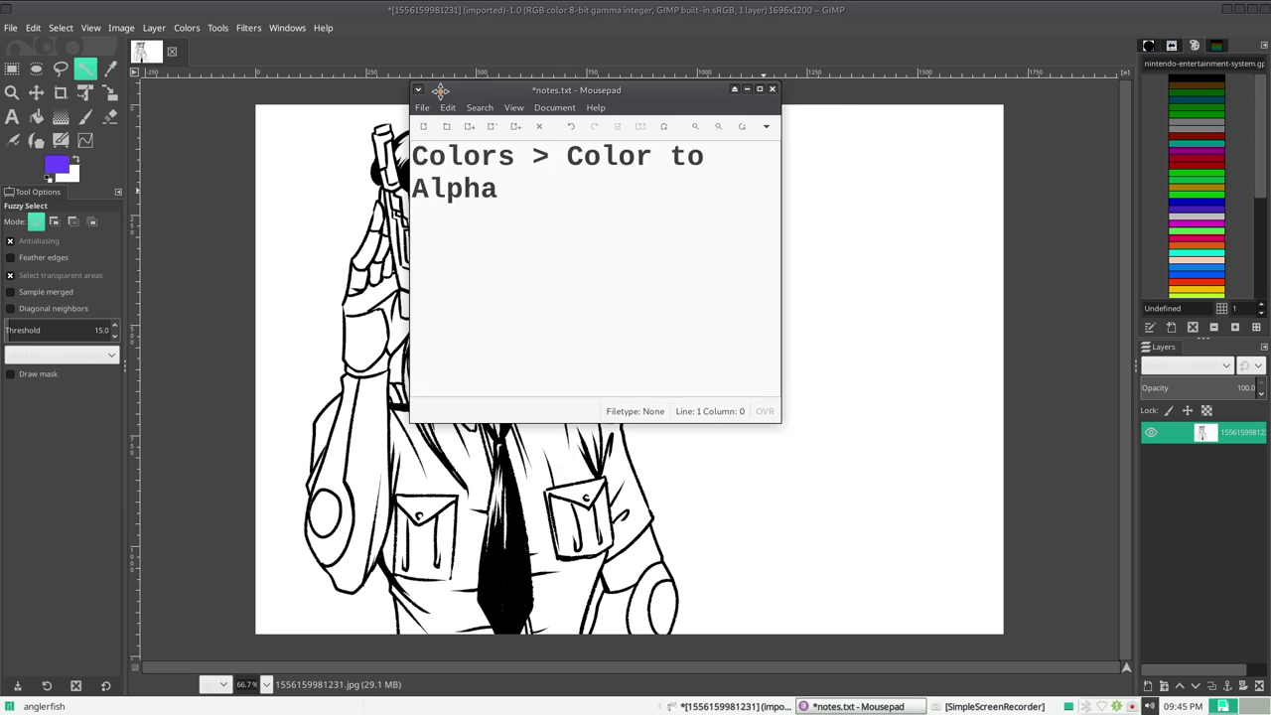
Step: Apply Colors > Color to Alpha with white, noting 'Voila!' in the notes
click(185, 28)
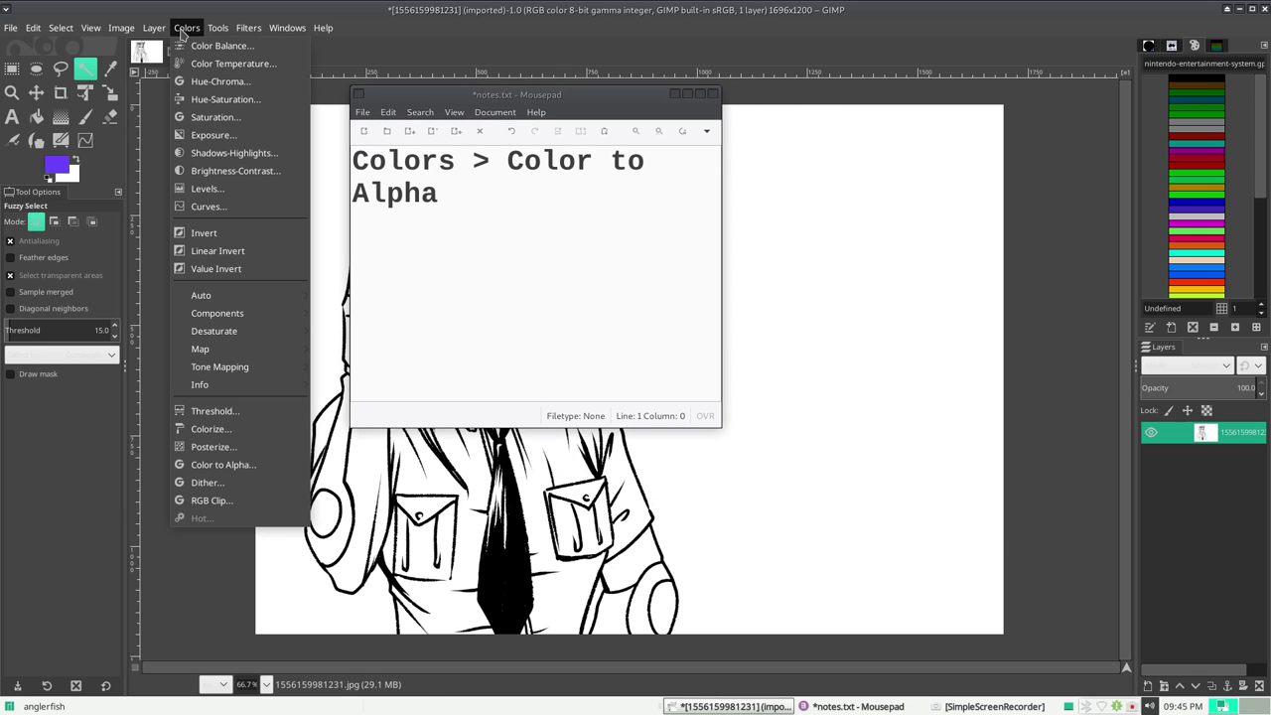
click(276, 468)
drag(586, 99, 965, 258)
click(866, 366)
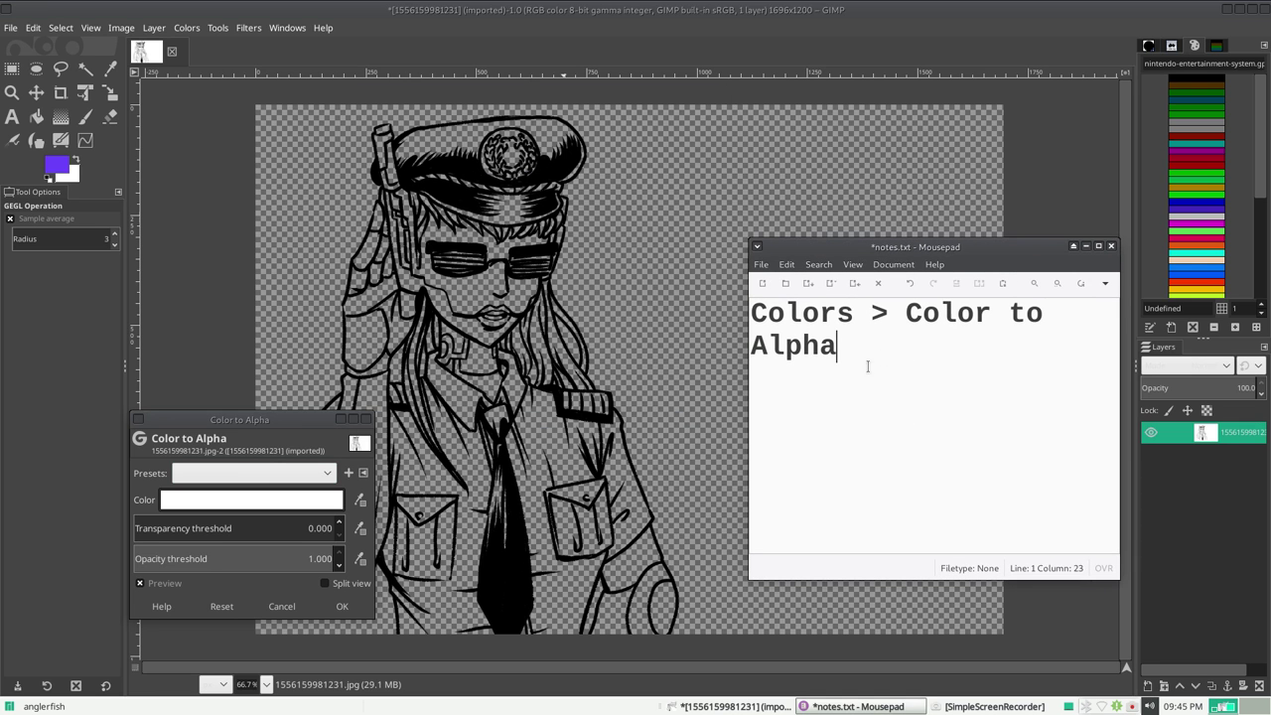
key(Return)
key(Return)
text(Voila!)
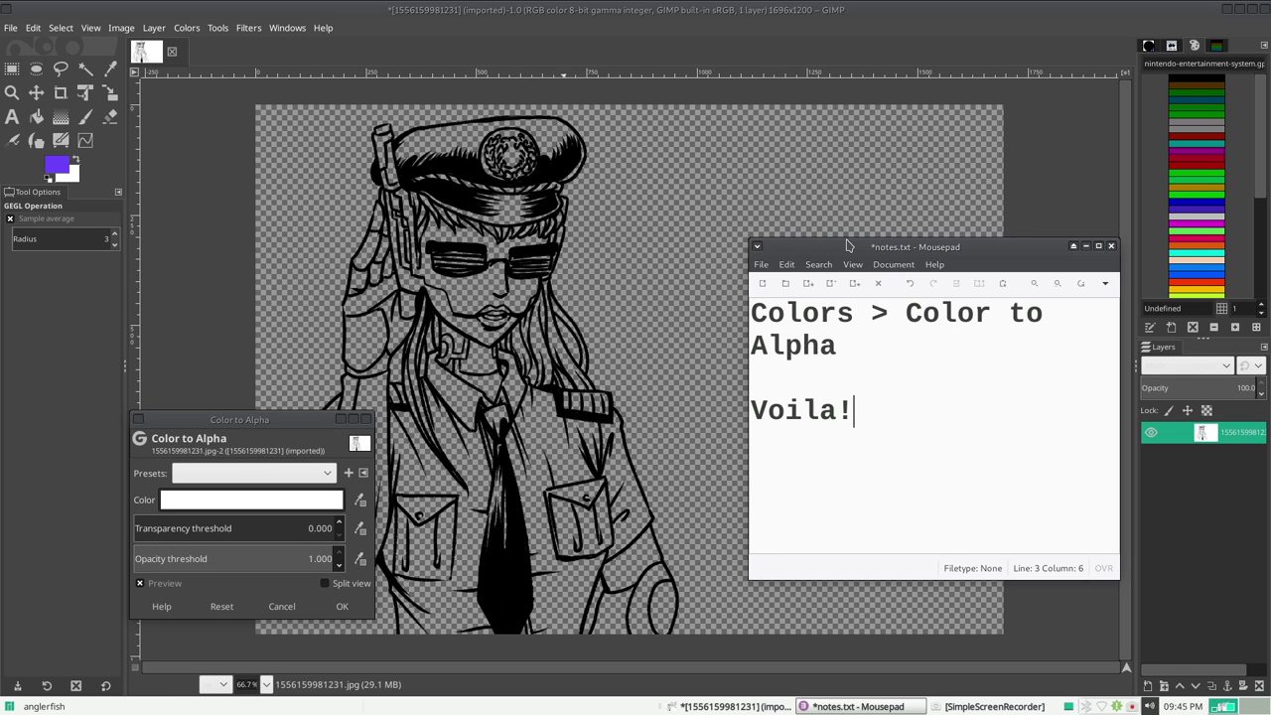
click(342, 605)
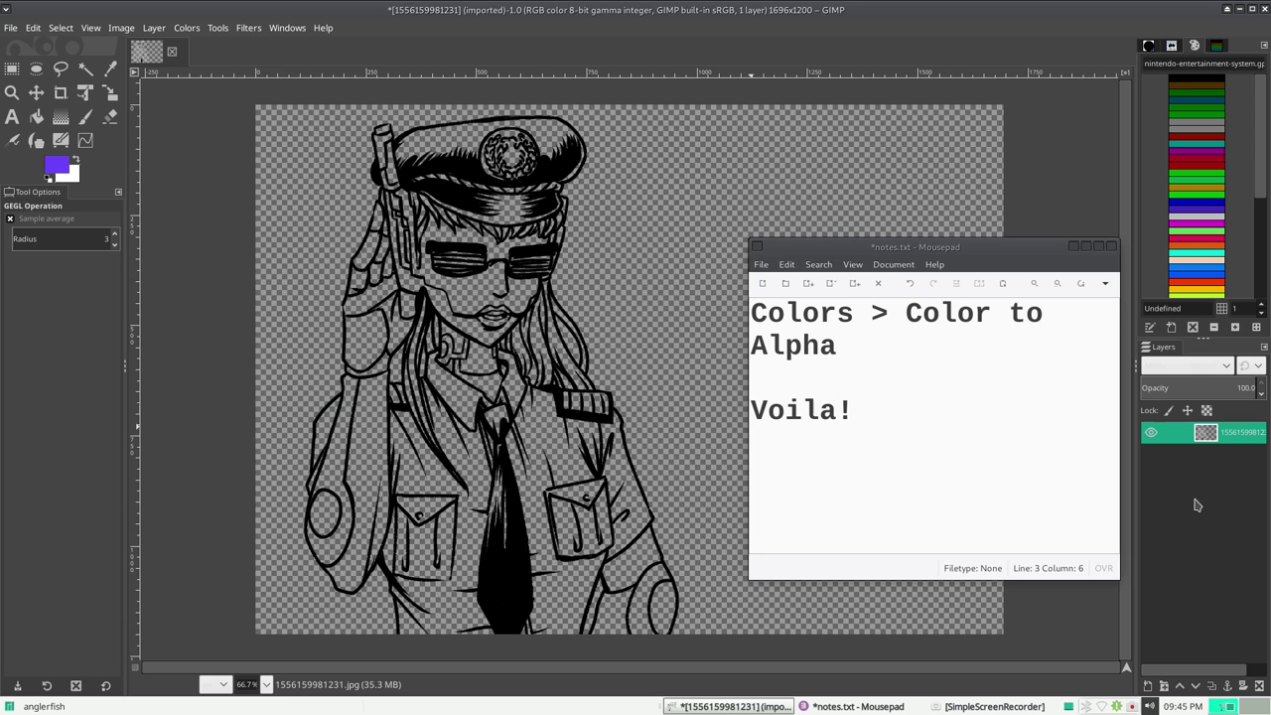
Step: Below 'Voila!', type 'Do you want to see it again?', fixing typos
click(926, 428)
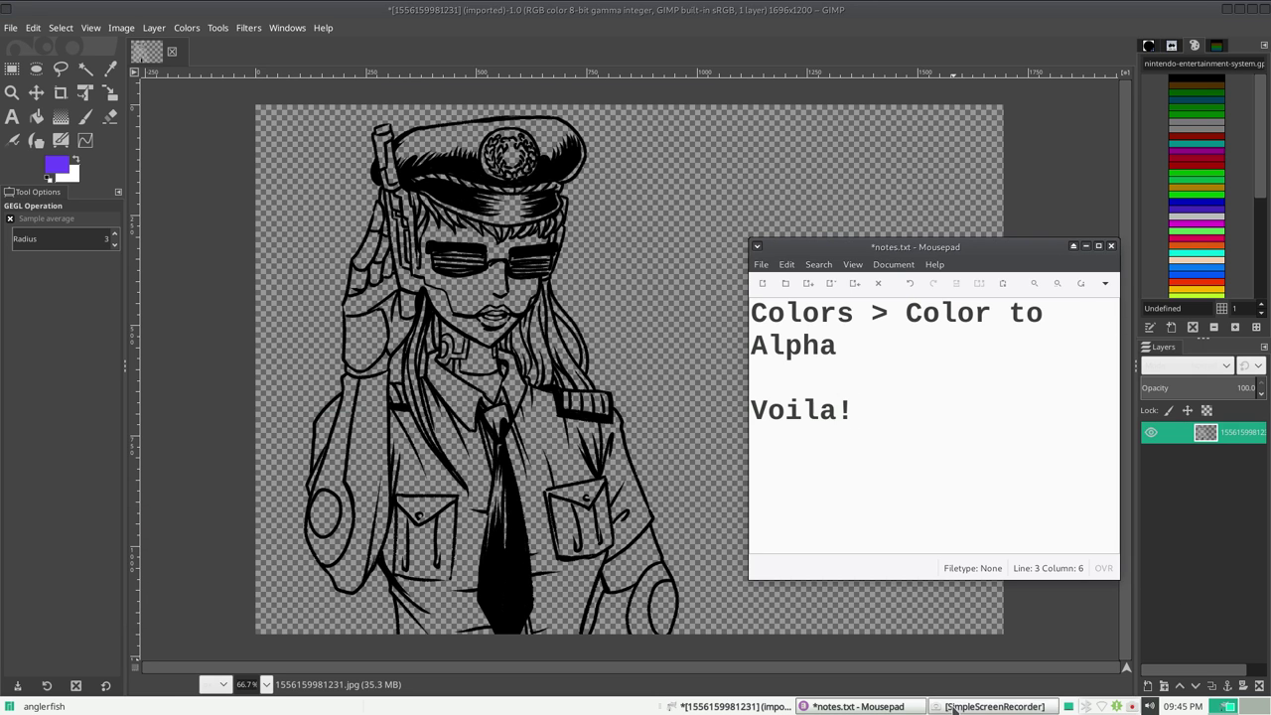
click(953, 707)
click(777, 125)
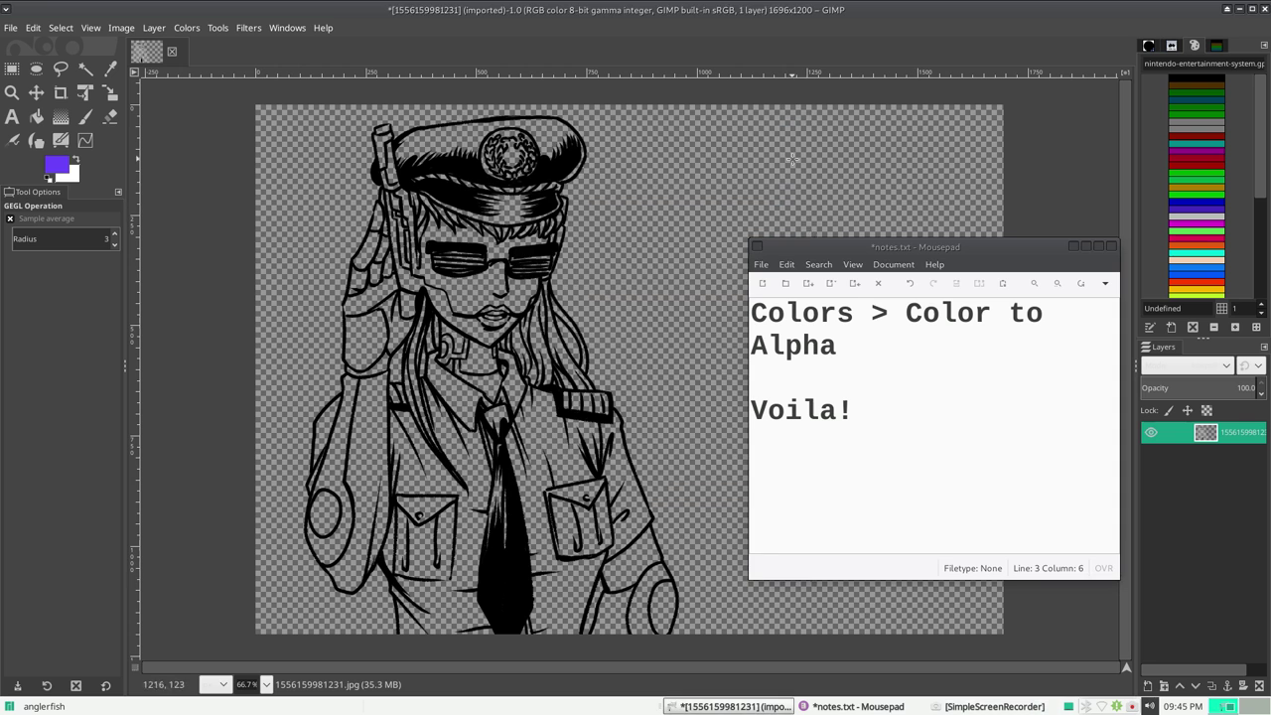
key(Return)
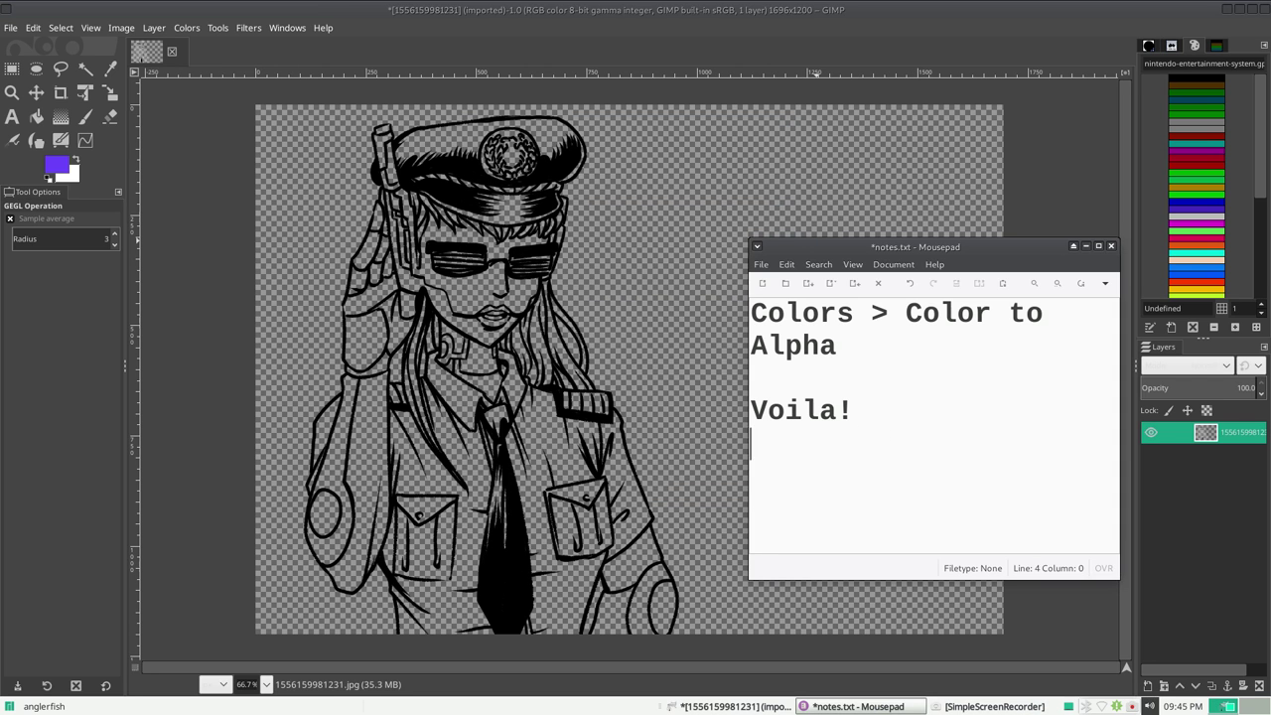
text(Do you want to see it again?)
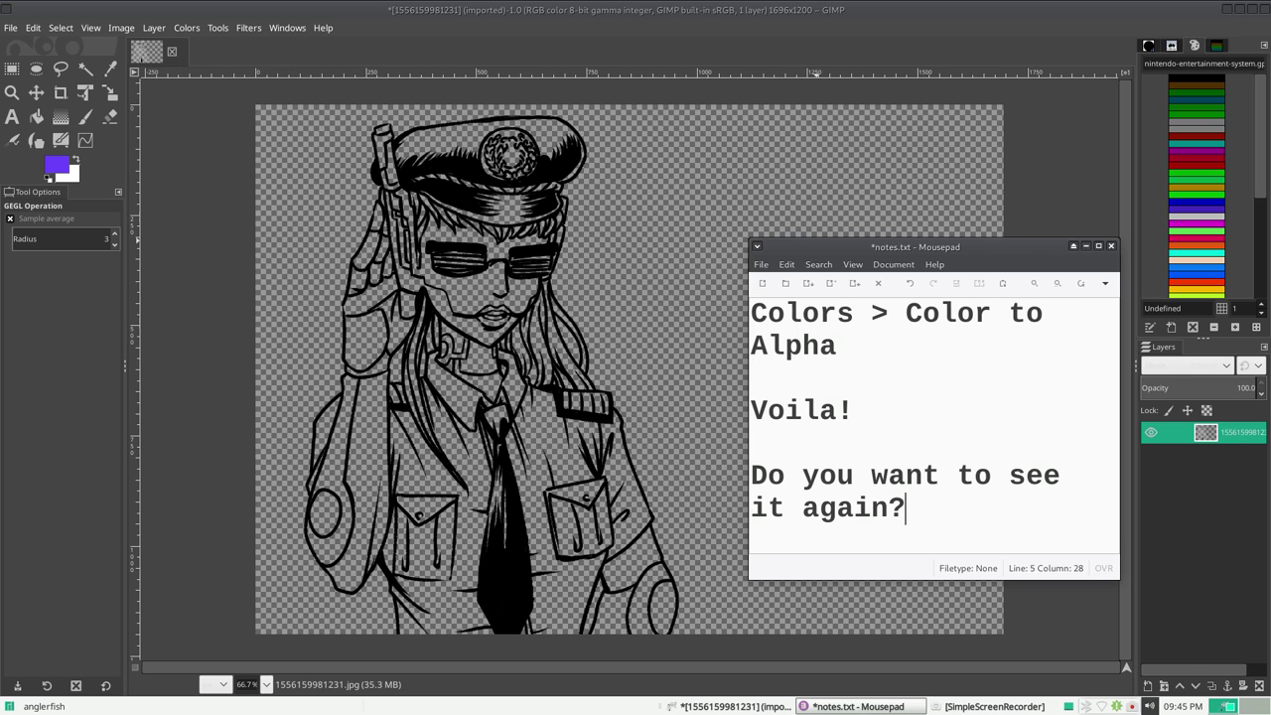
Step: Add a trailing blank line, shorten the notes window, and minimize it
key(Return)
key(Return)
key(Return)
key(Return)
key(Return)
key(Return)
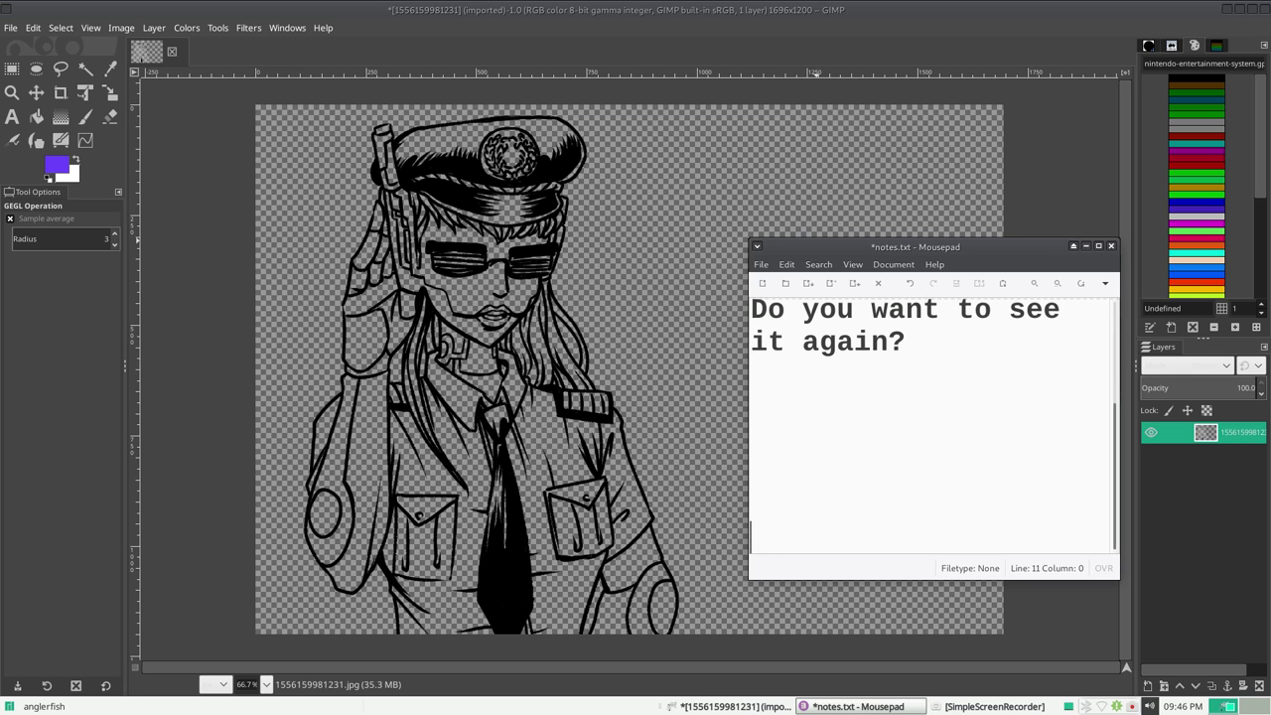
key(BackSpace)
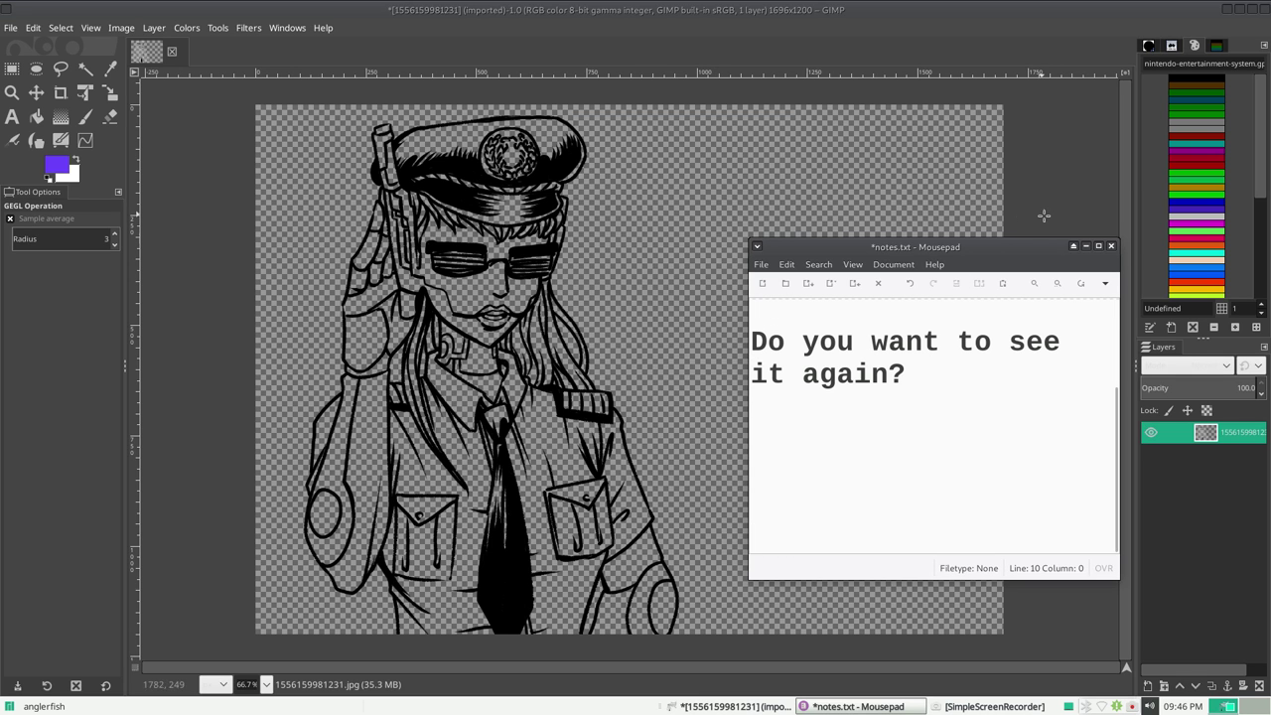
mouse_move(1055, 244)
mouse_down()
mouse_move(1082, 417)
mouse_move(1082, 393)
mouse_up()
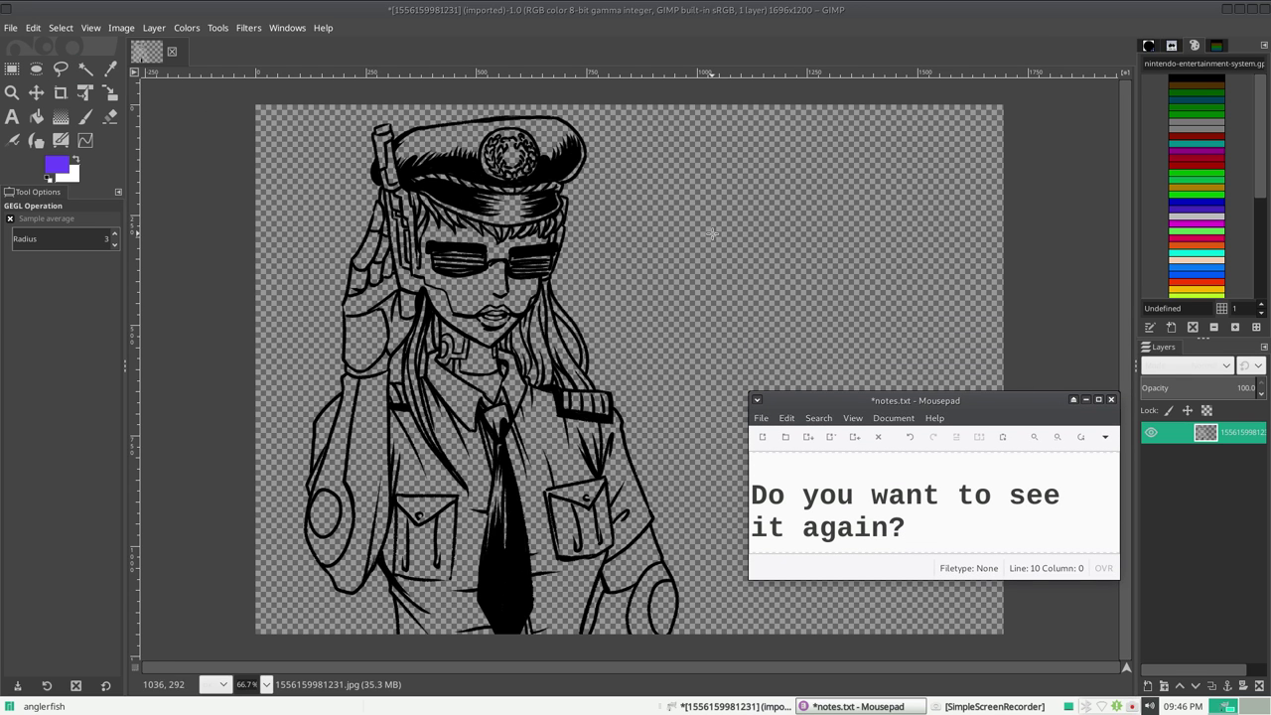
key(Return)
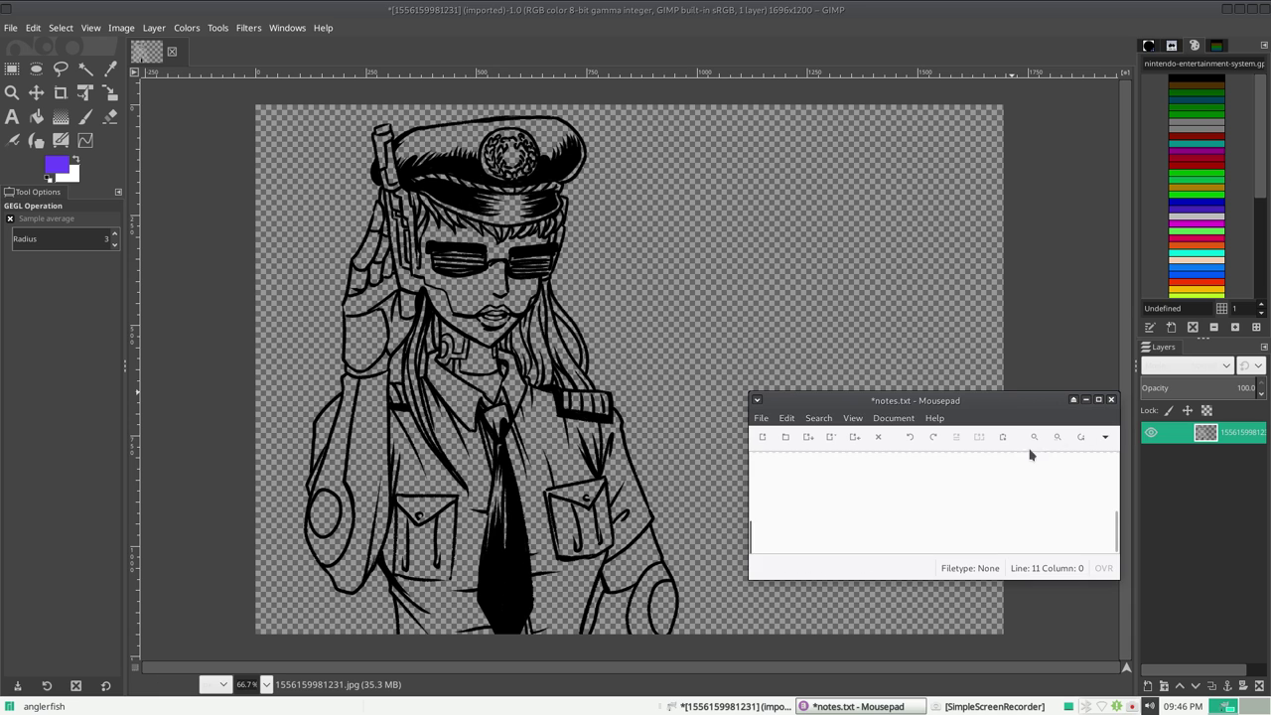
click(1085, 399)
Step: Undo to restore the white background, showing Color to Alpha unavailable again
key(ctrl+z)
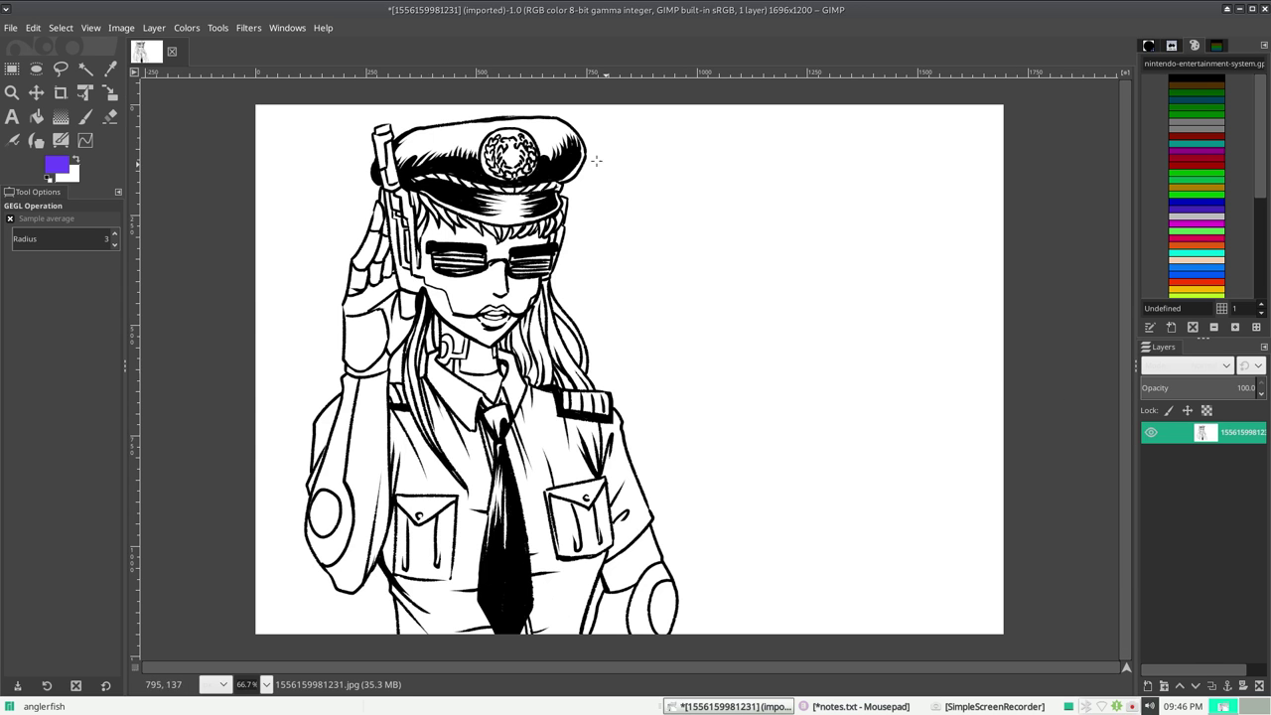
click(186, 27)
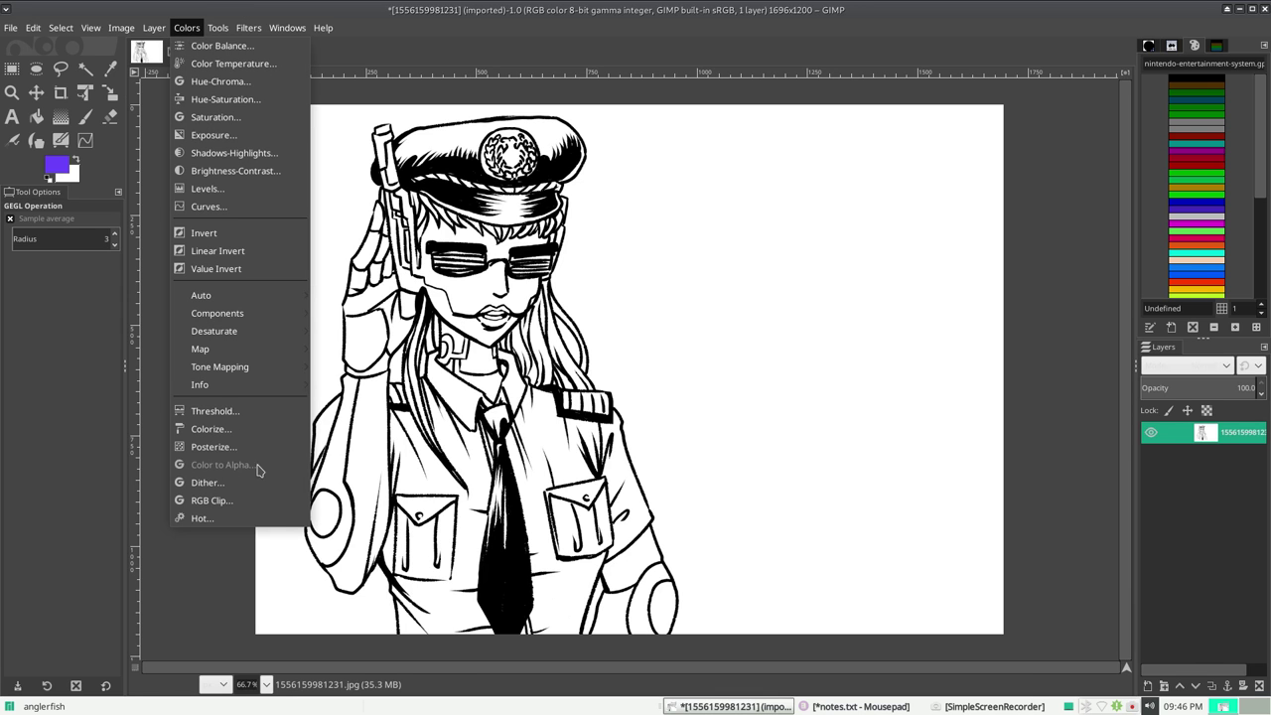
click(1068, 476)
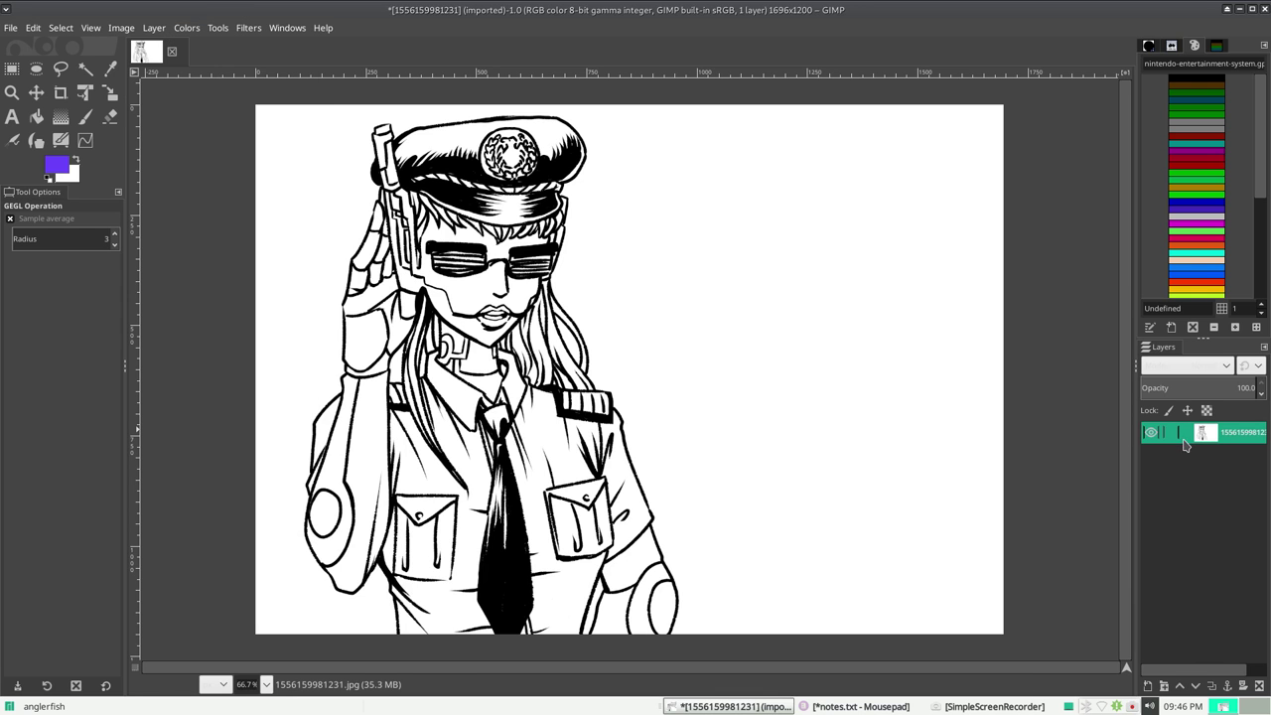
Step: Add an alpha channel to the layer, apply Color to Alpha, and restore the notes window
right_click(1191, 437)
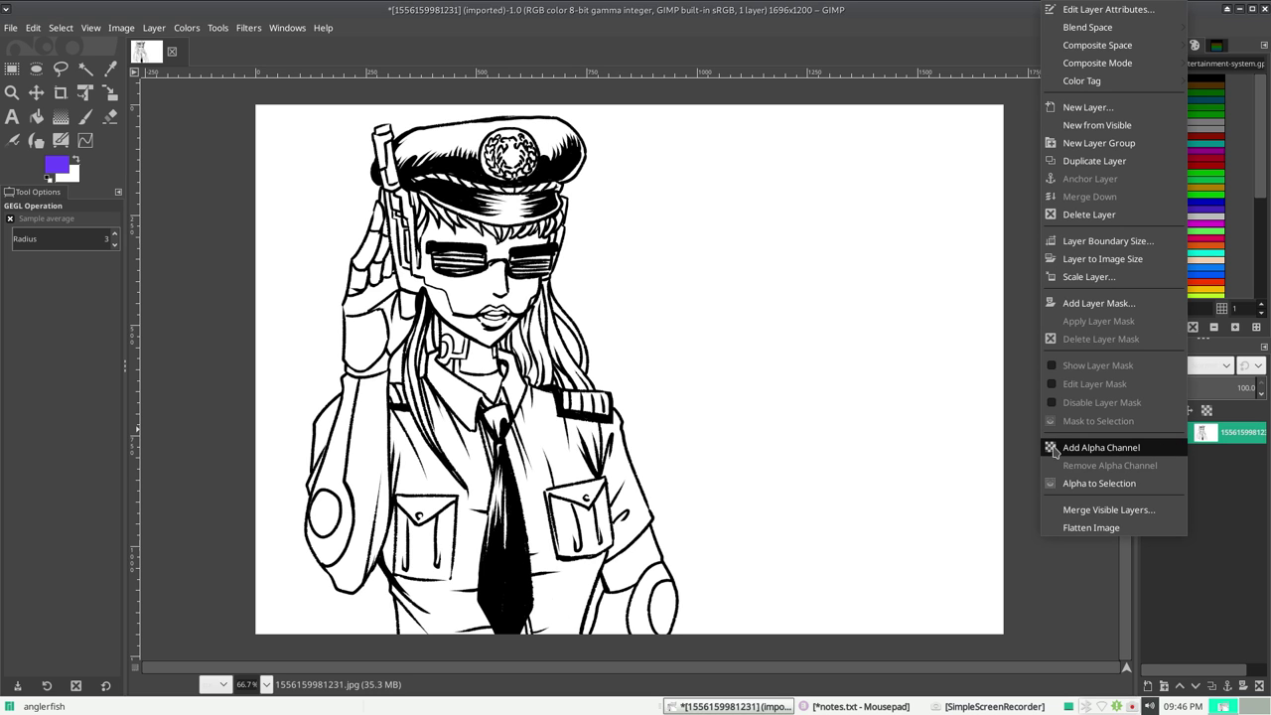
click(1169, 451)
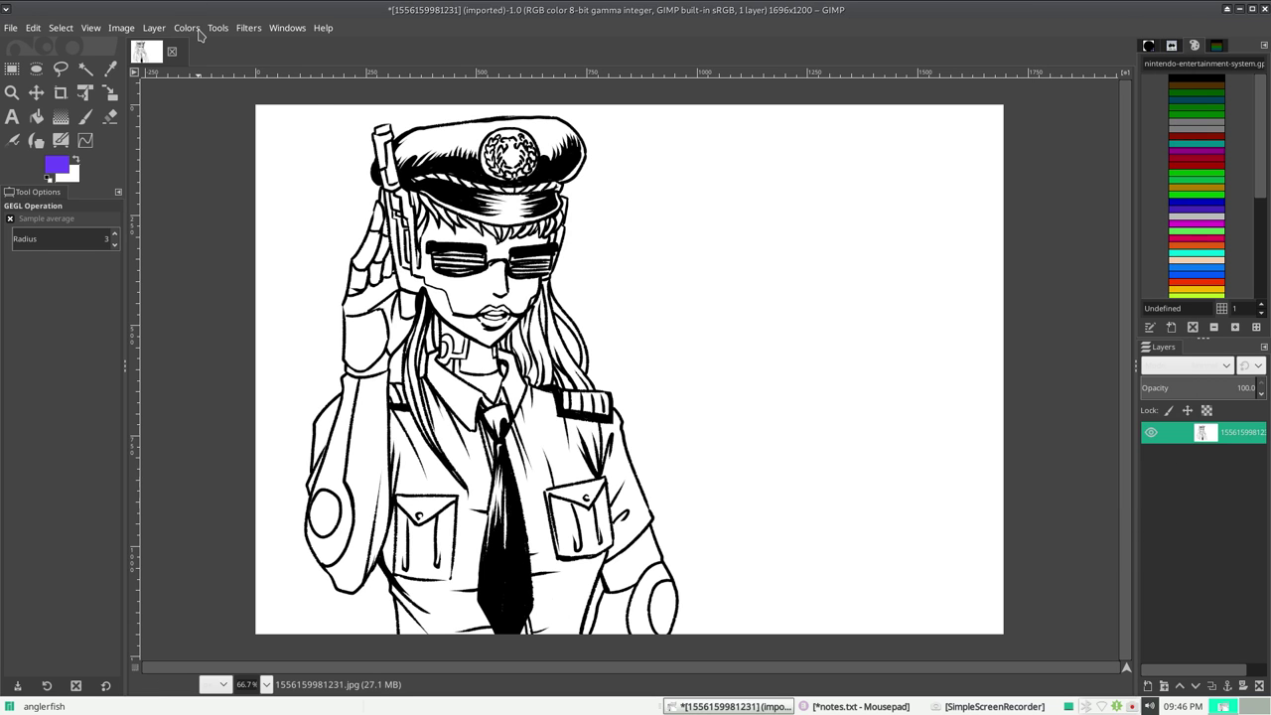
click(187, 28)
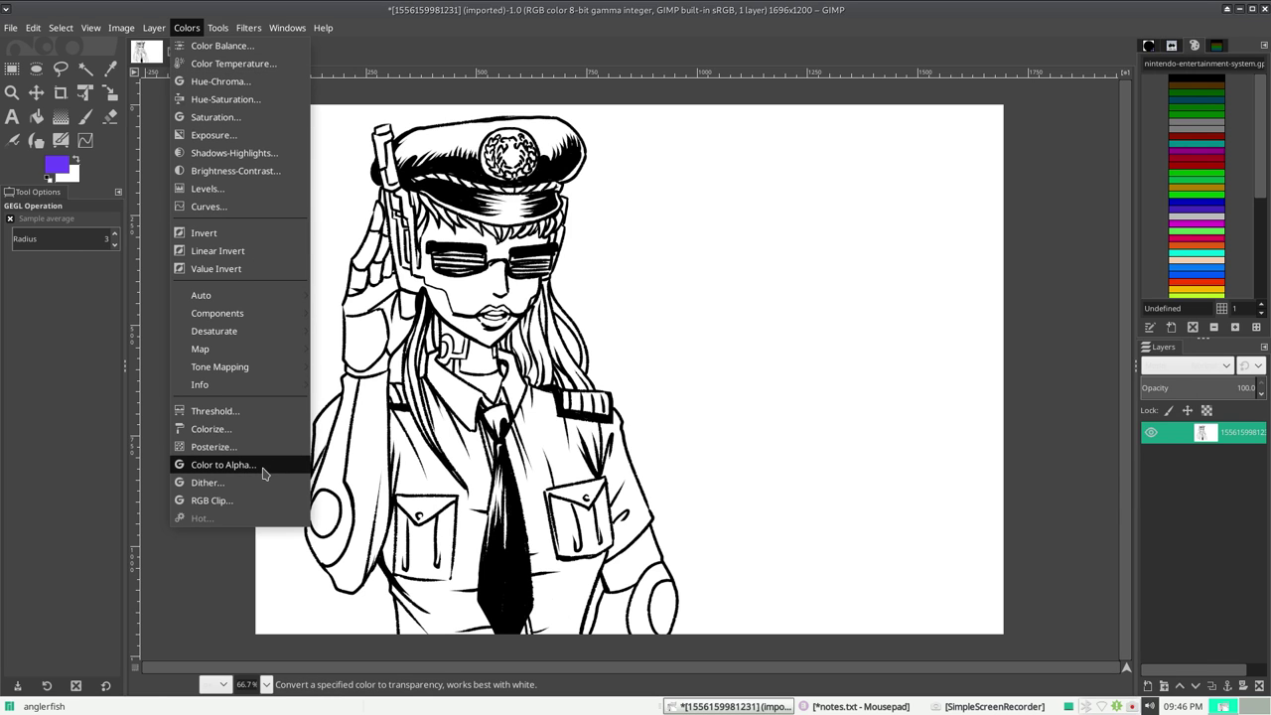
click(262, 473)
click(340, 604)
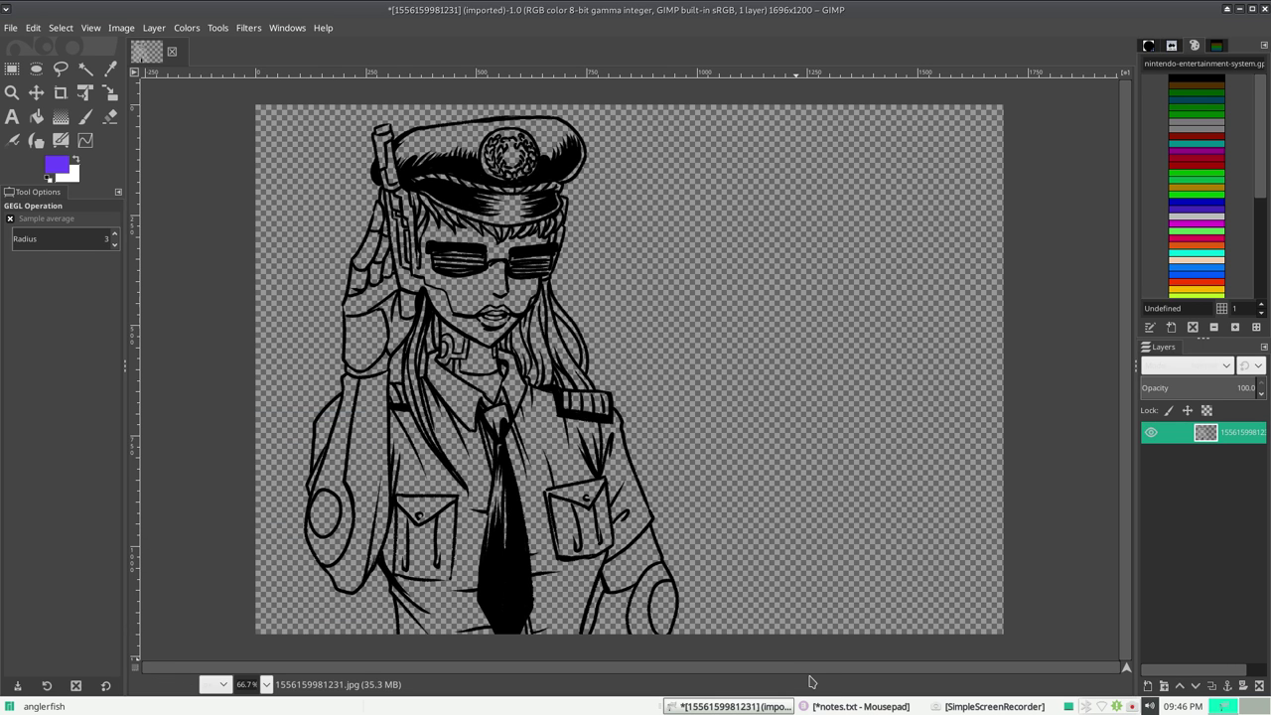
click(816, 705)
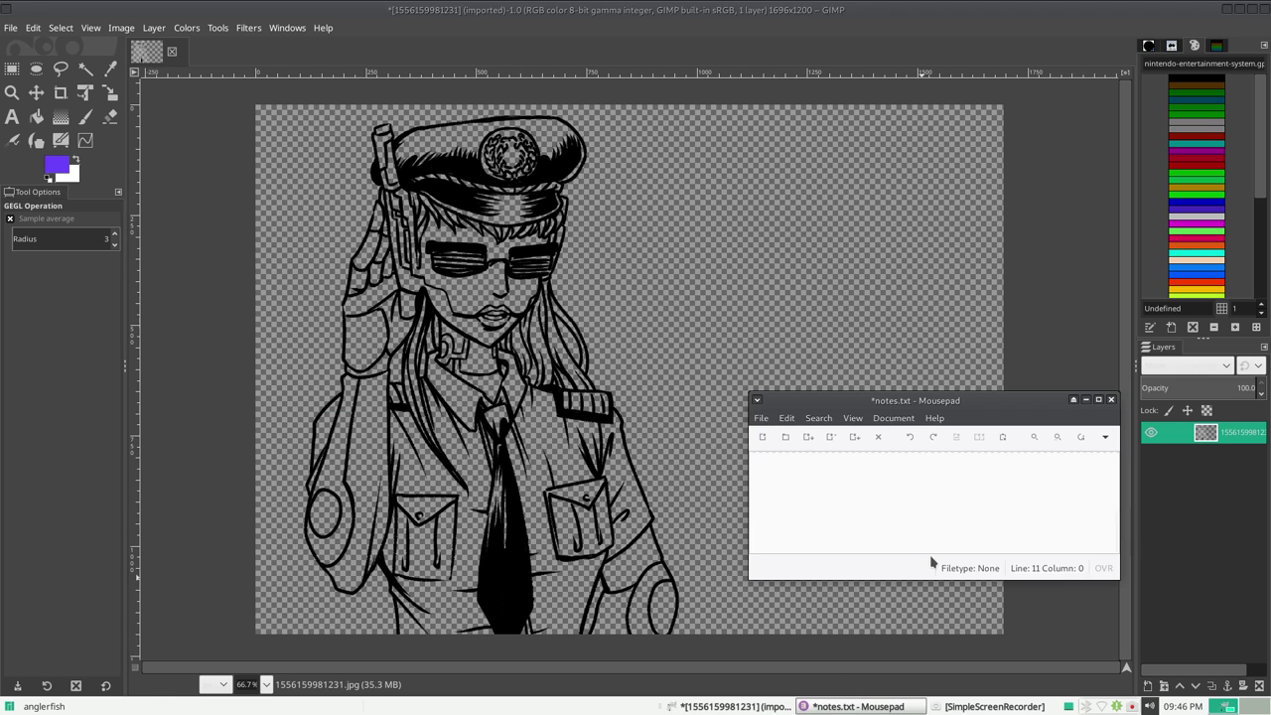
Step: Sign off the notes with 'Hope that helps! :)' and bring up SimpleScreenRecorder
text(Hope that helps!)
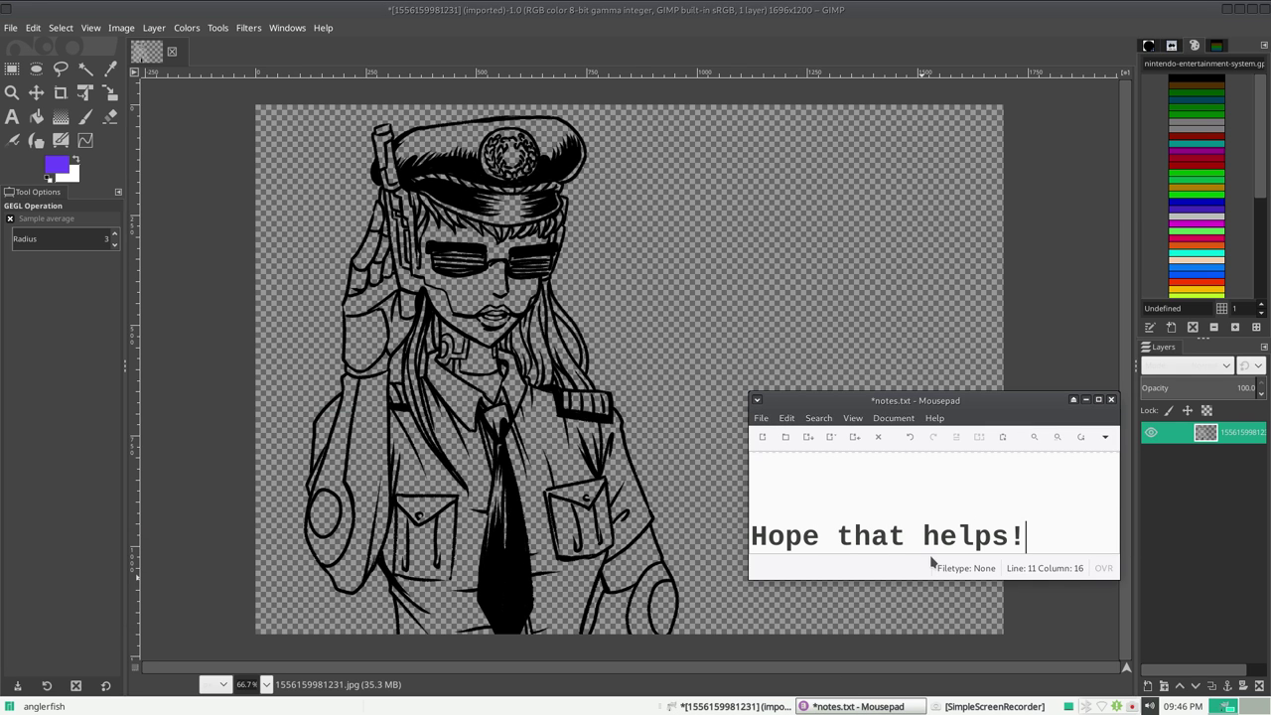
text( :))
click(948, 705)
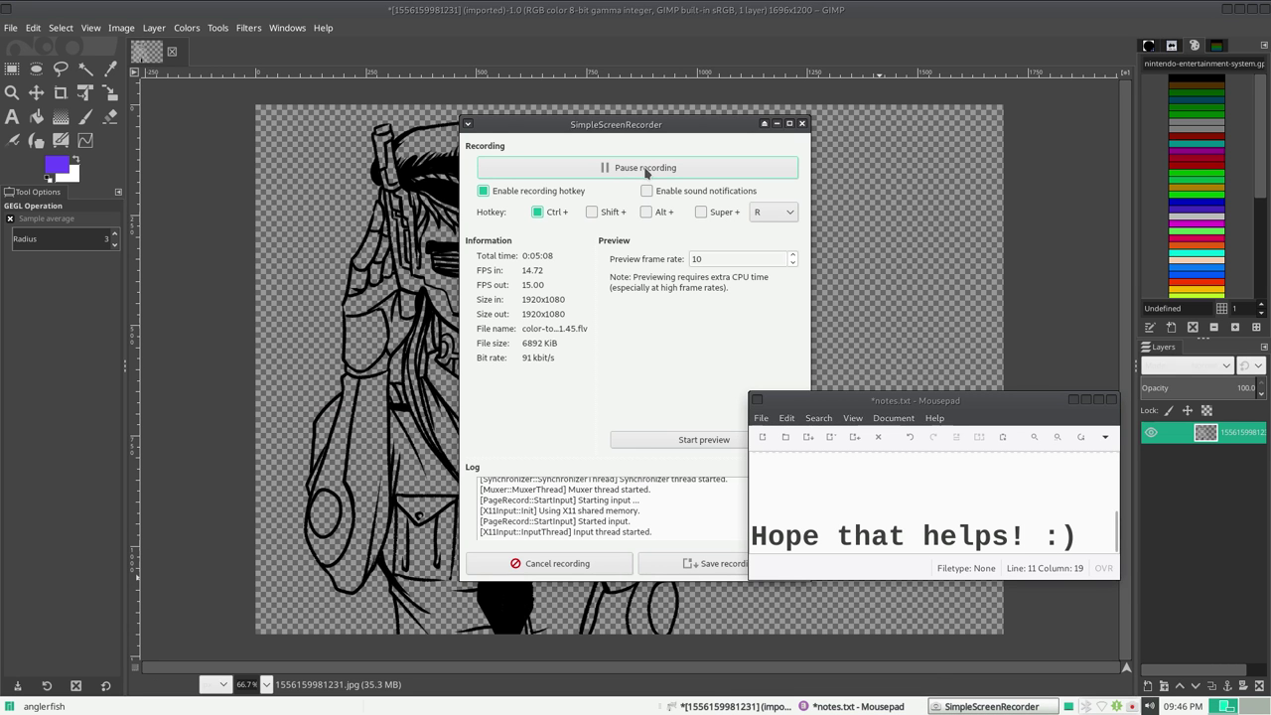